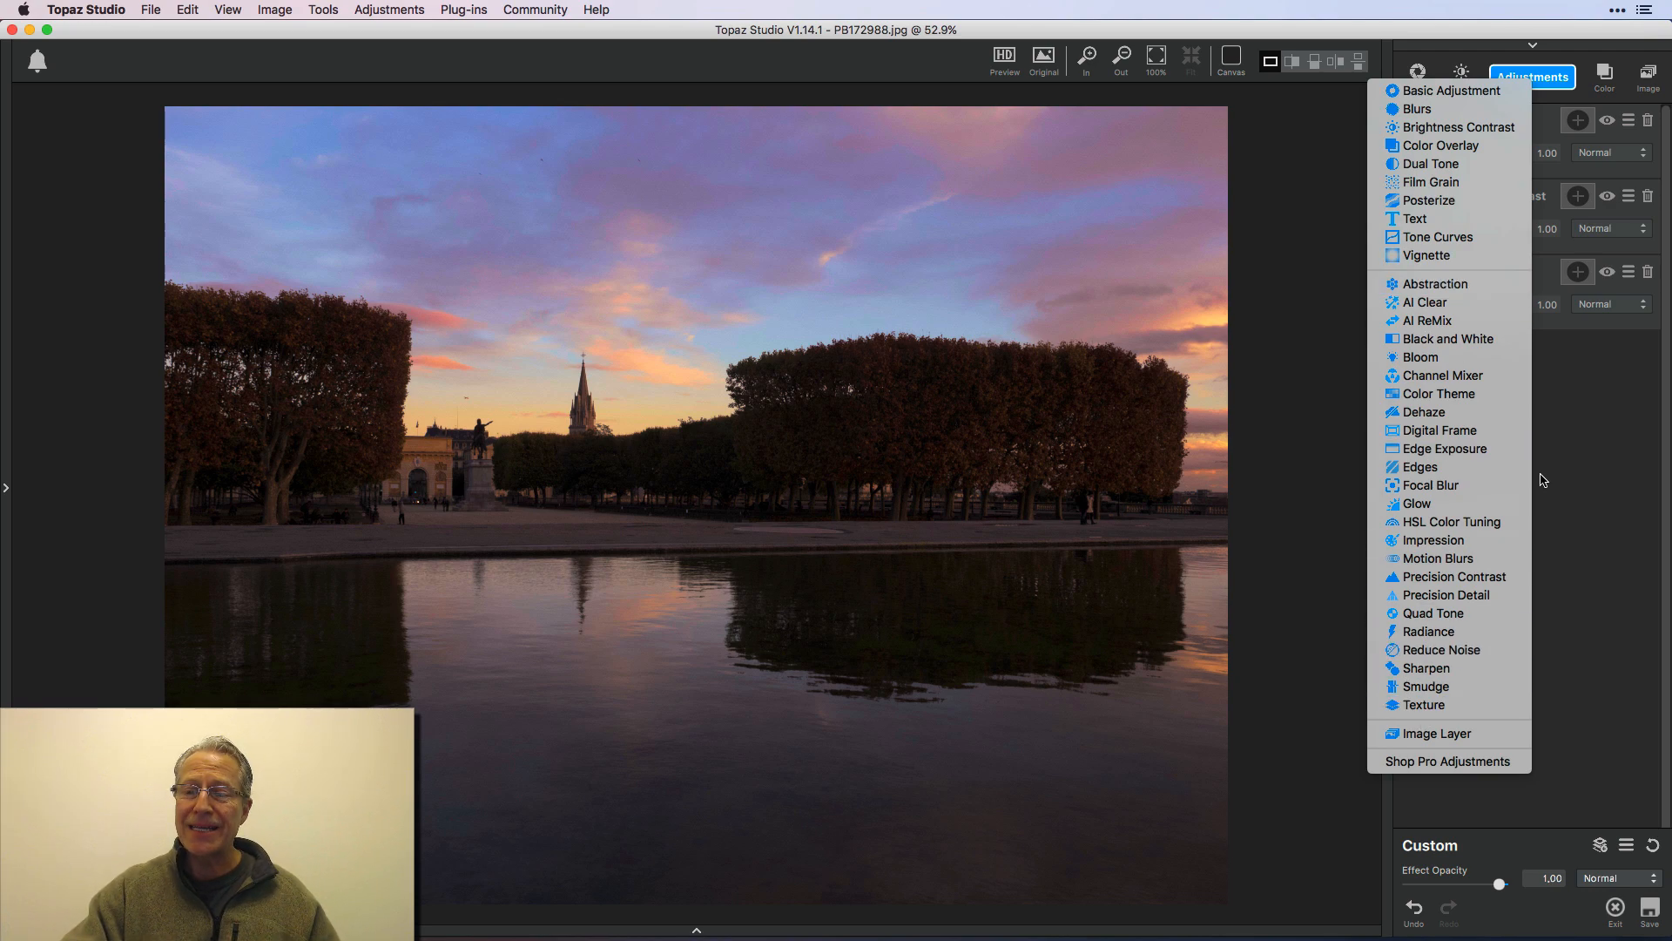
Add a Focal Blur adjustment to the sunset photo
{"action": "left_click", "coordinate": [1608, 407]}
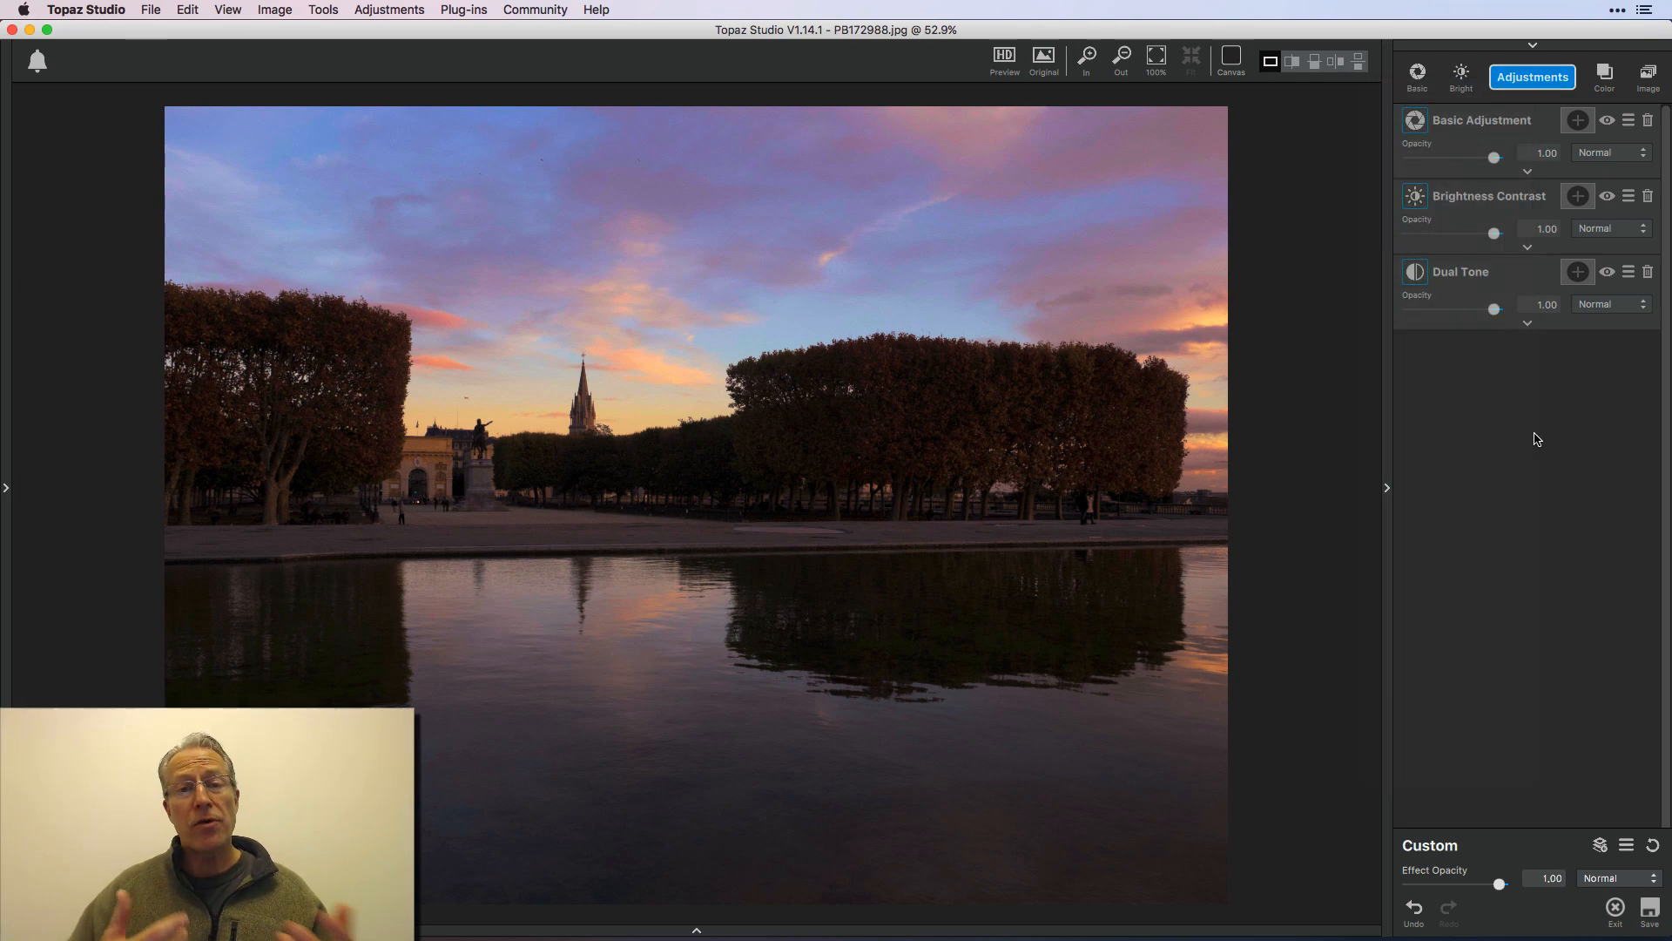
{"action": "left_click", "coordinate": [1527, 79]}
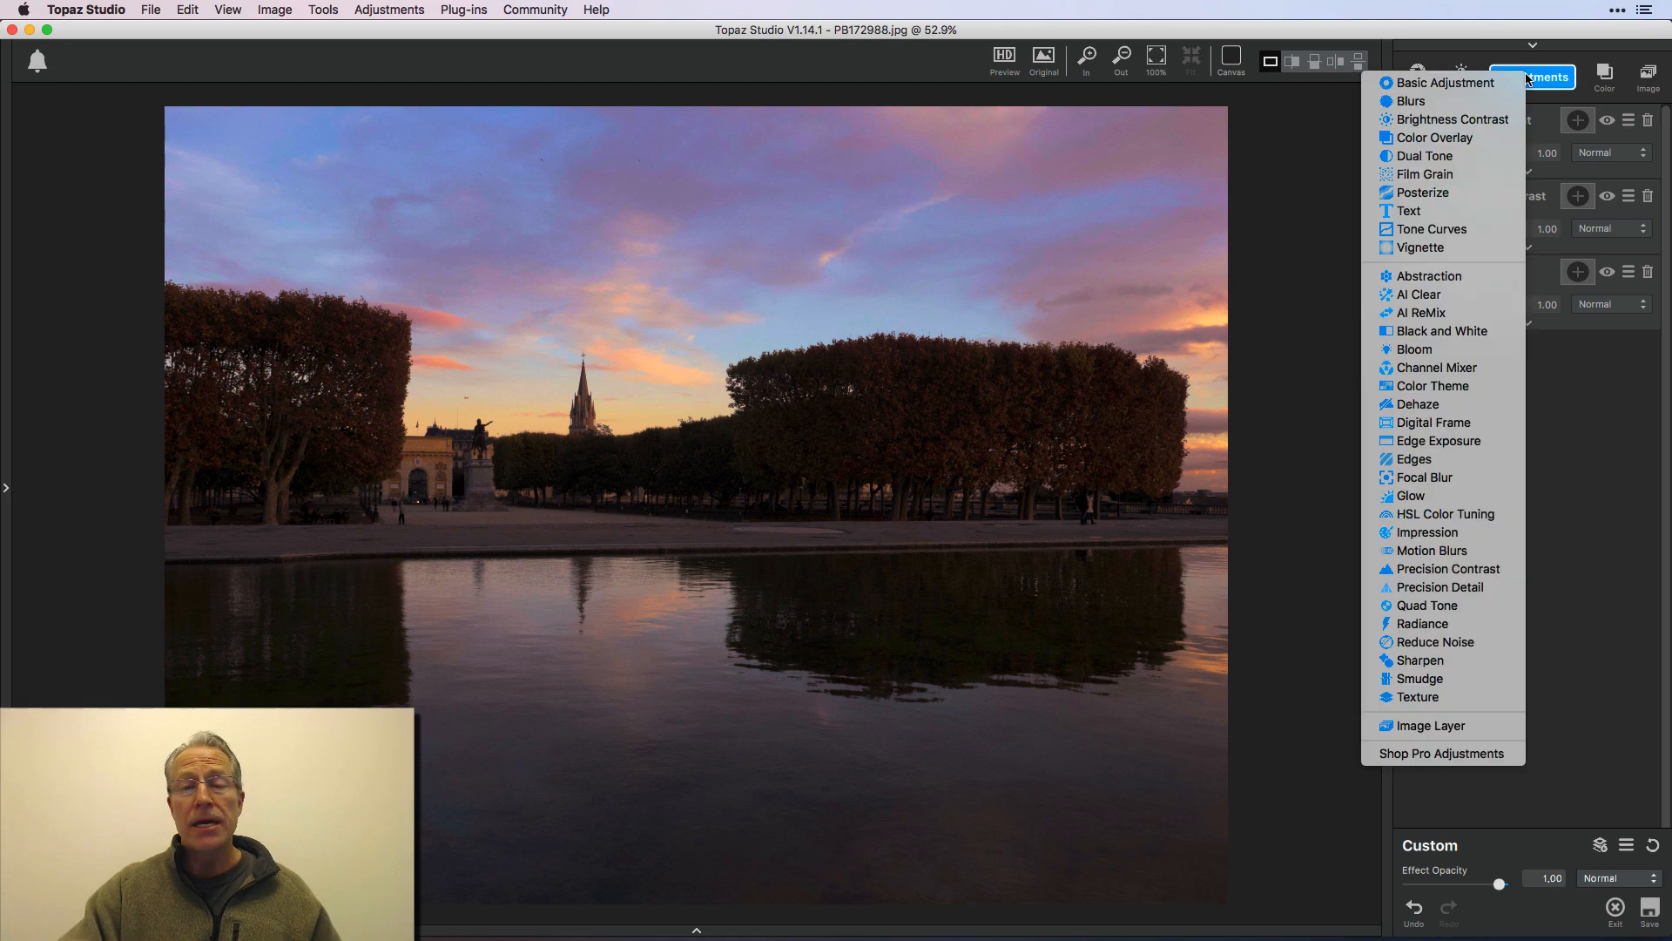
{"action": "left_click", "coordinate": [1450, 481]}
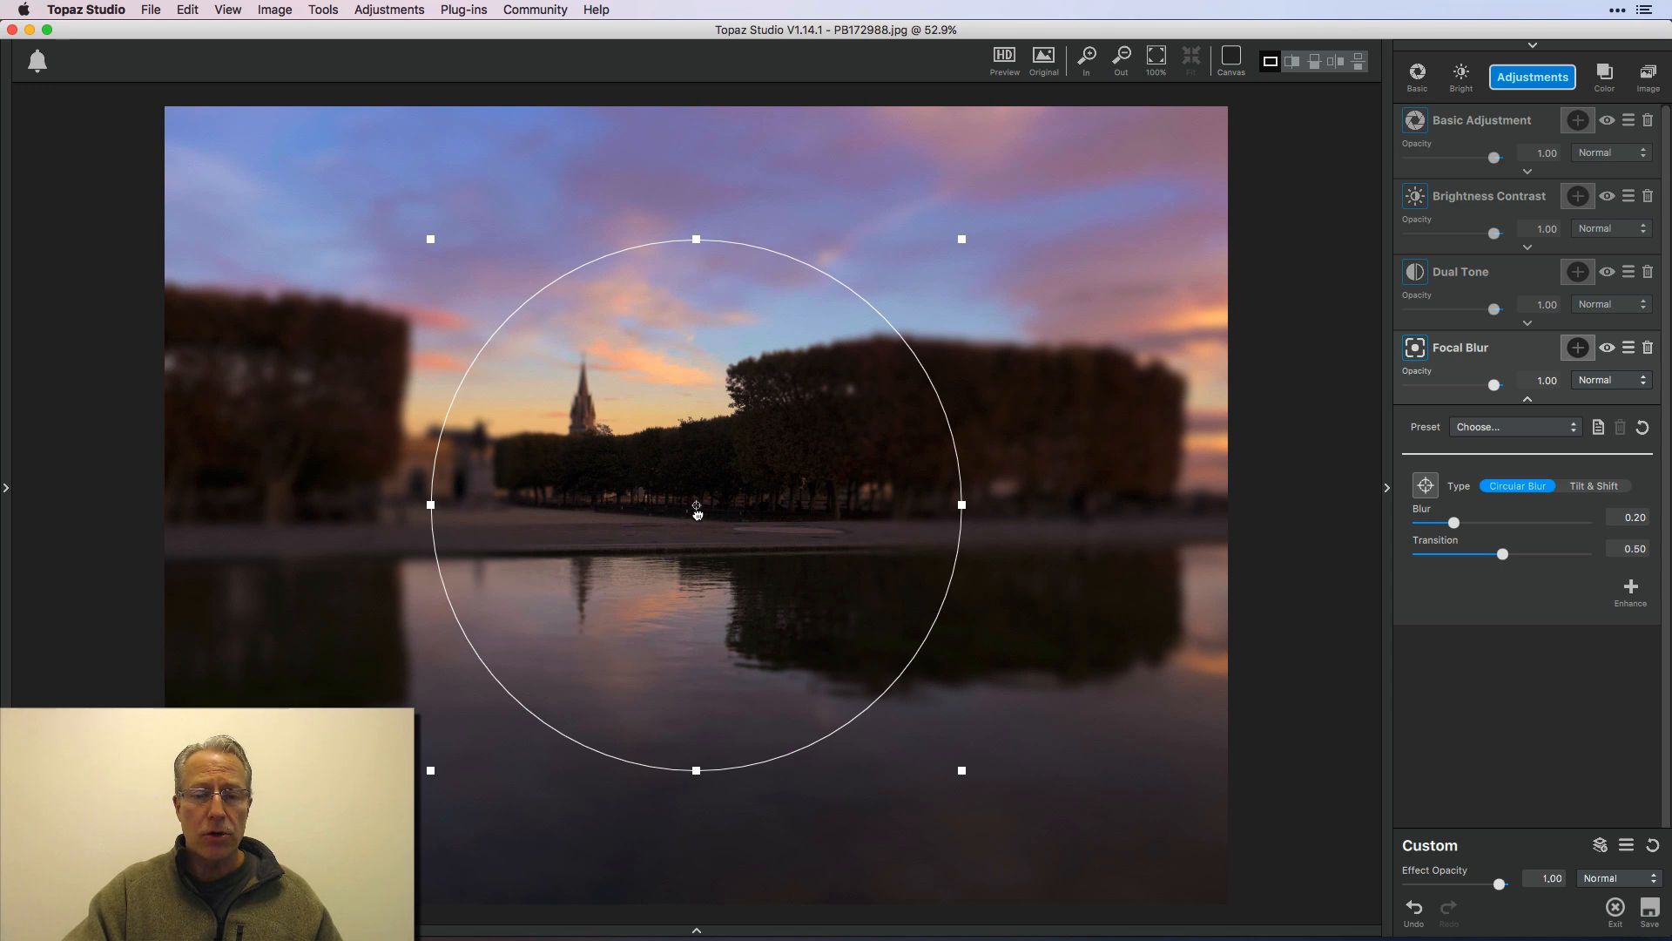
Move the circular focus area over the statue and church spire, stretch it into a wide ellipse, and check the image without the overlay
{"action": "left_click_drag", "start_coordinate": [696, 507], "coordinate": [573, 480]}
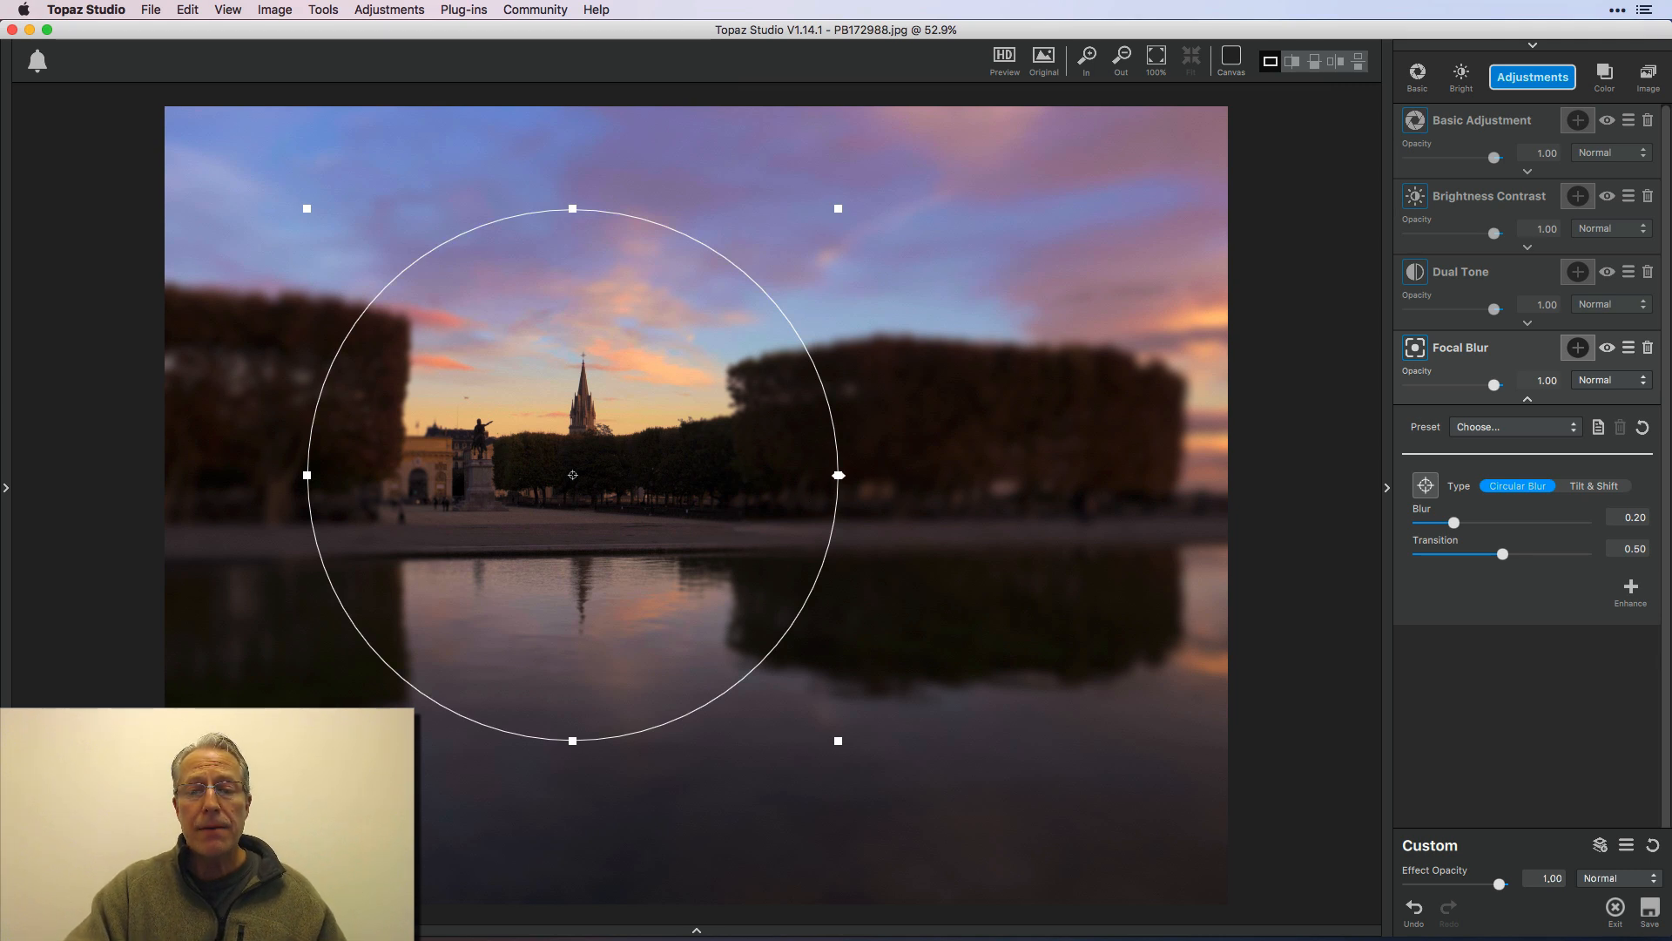
{"action": "left_click_drag", "start_coordinate": [838, 475], "coordinate": [890, 475]}
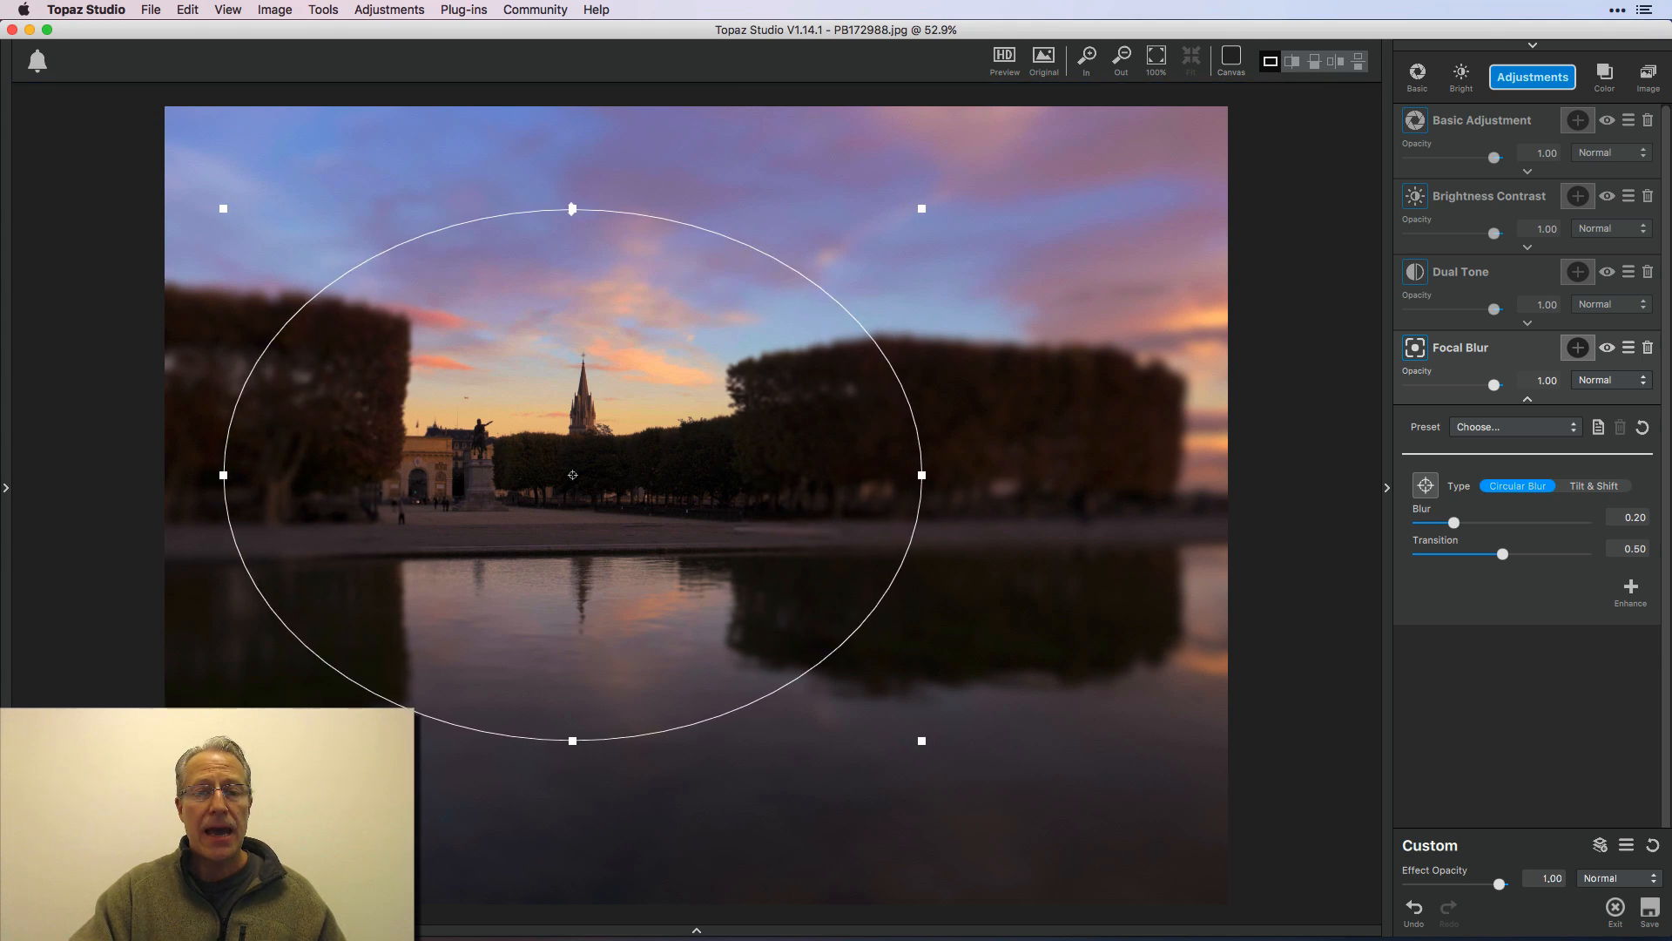
{"action": "left_click_drag", "start_coordinate": [572, 208], "coordinate": [573, 294]}
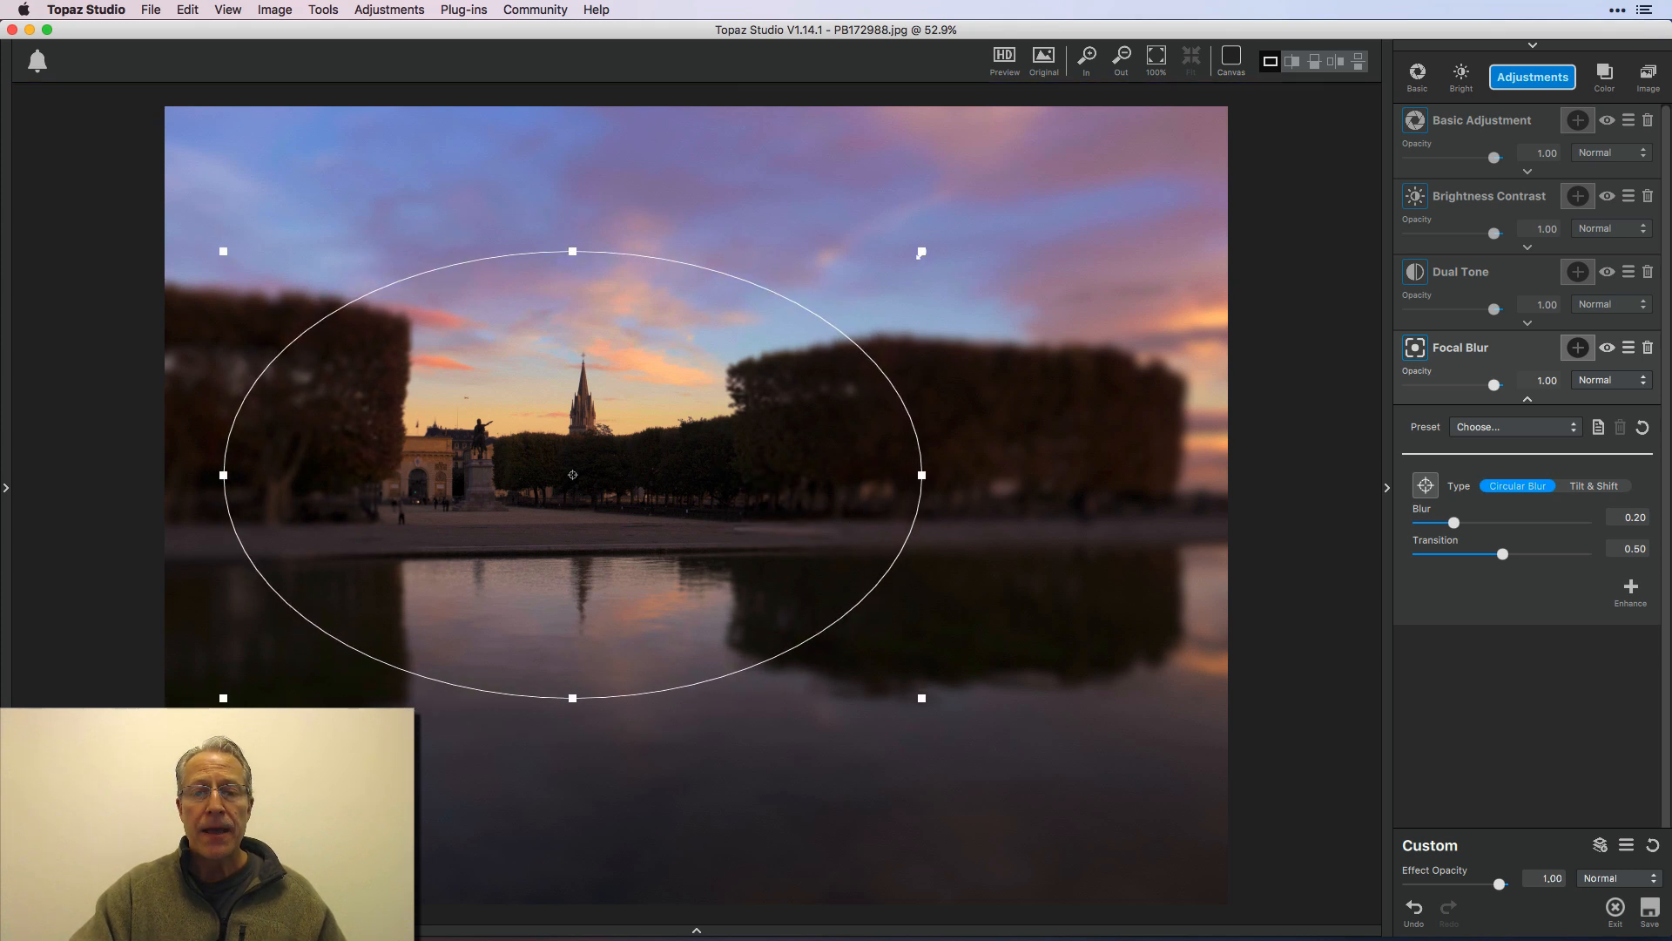
{"action": "left_click_drag", "start_coordinate": [925, 250], "coordinate": [963, 275]}
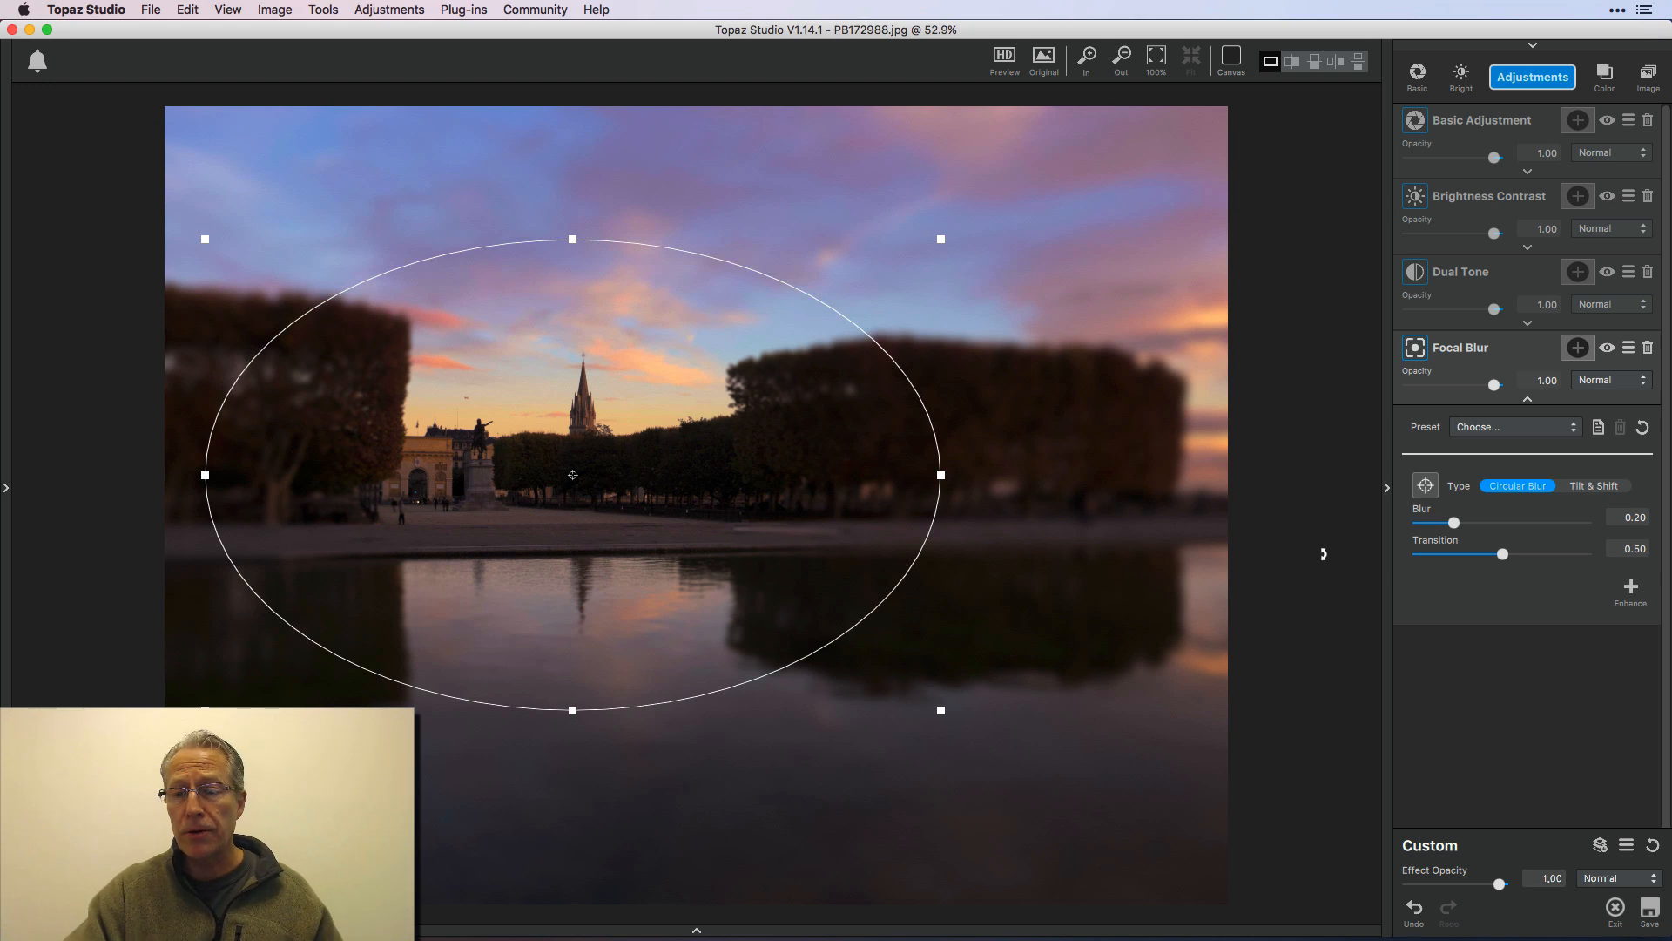
{"action": "left_click", "coordinate": [1426, 490]}
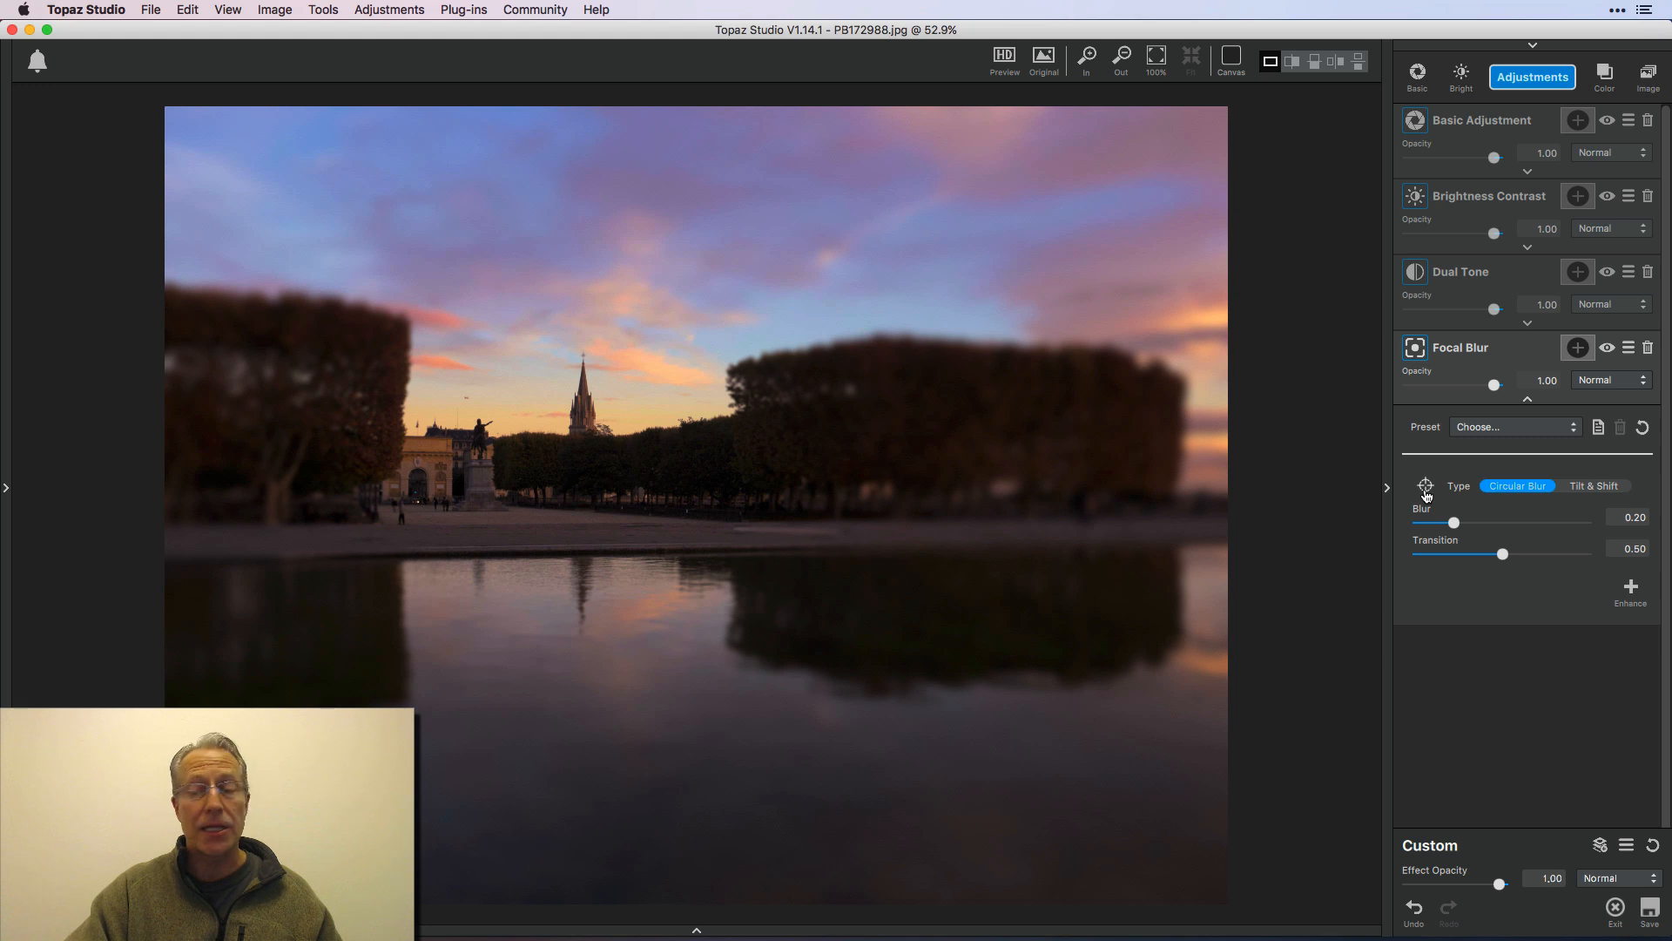
{"action": "left_click", "coordinate": [1426, 490]}
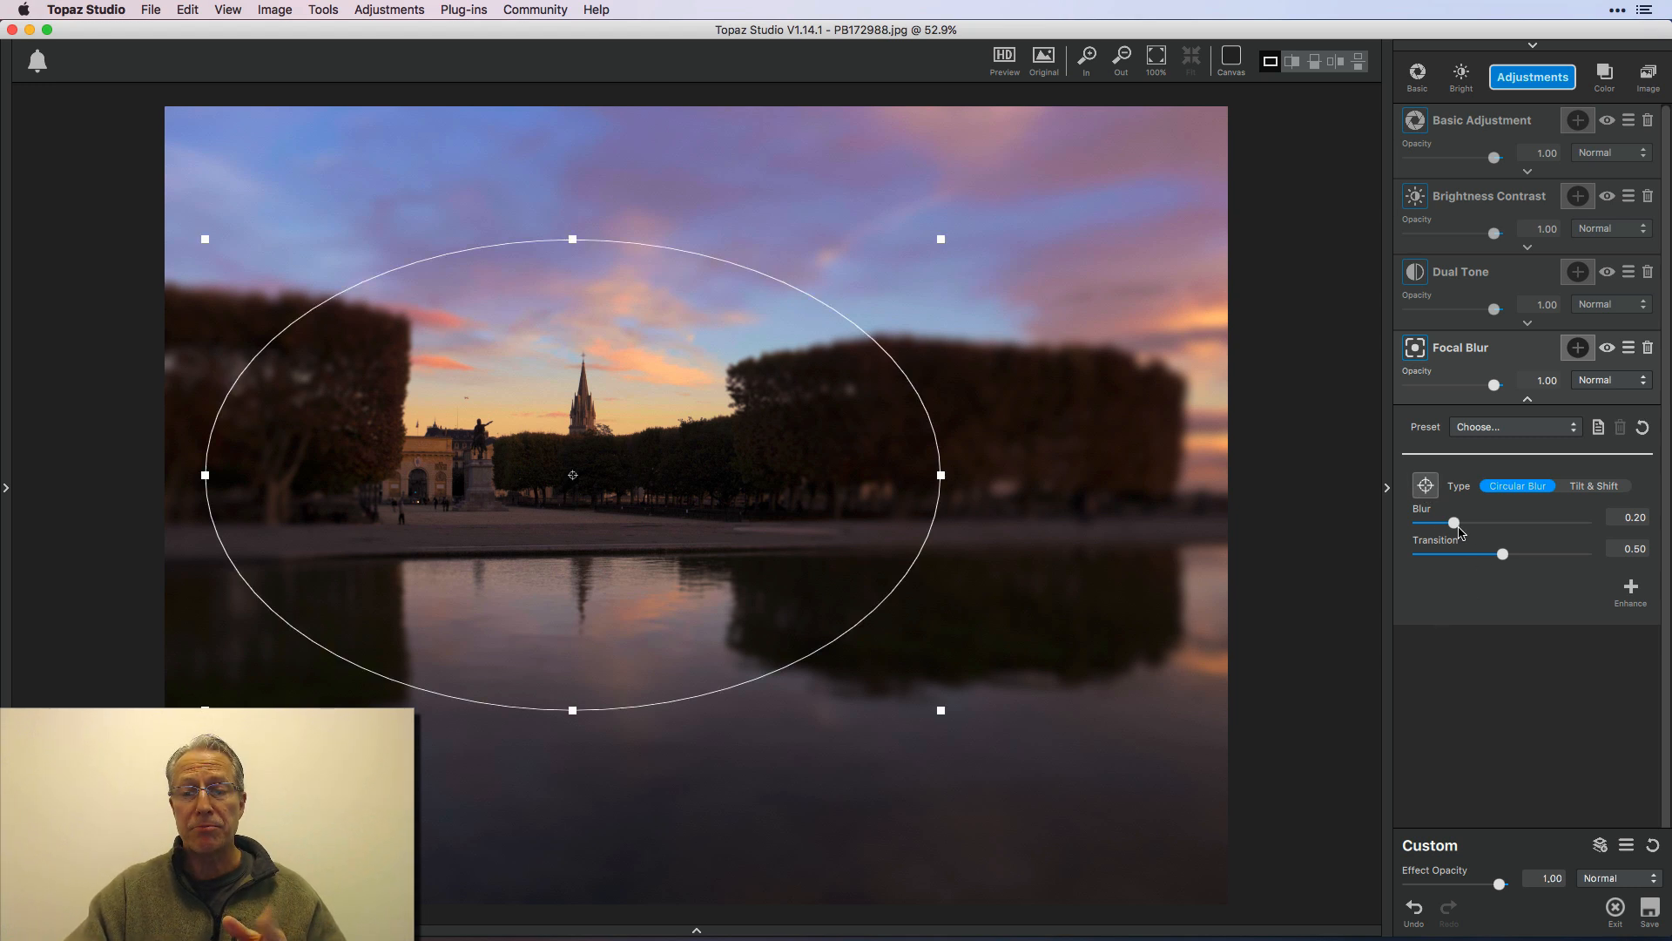
Try the extremes of the circular blur and transition, set them to 0.12 and 0.52, and preview the Focal Blur presets without applying one
{"action": "left_click_drag", "start_coordinate": [1459, 527], "coordinate": [1314, 553]}
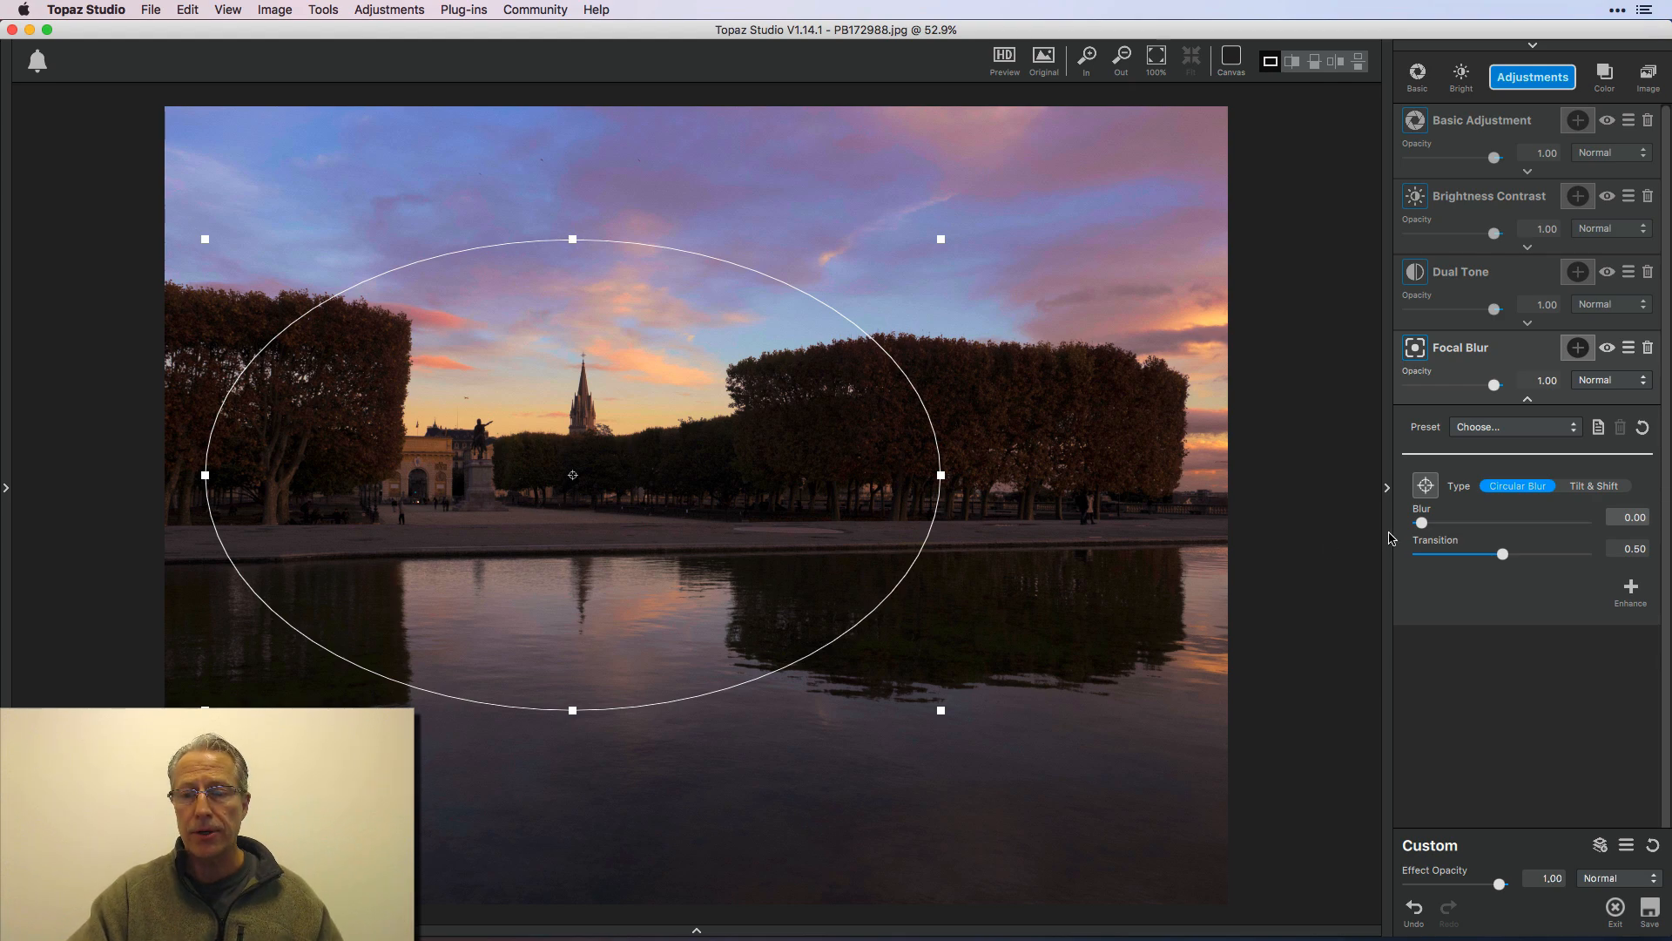
{"action": "mouse_move", "coordinate": [1423, 525]}
{"action": "left_mouse_down"}
{"action": "mouse_move", "coordinate": [1637, 526]}
{"action": "mouse_move", "coordinate": [1446, 534]}
{"action": "left_mouse_up"}
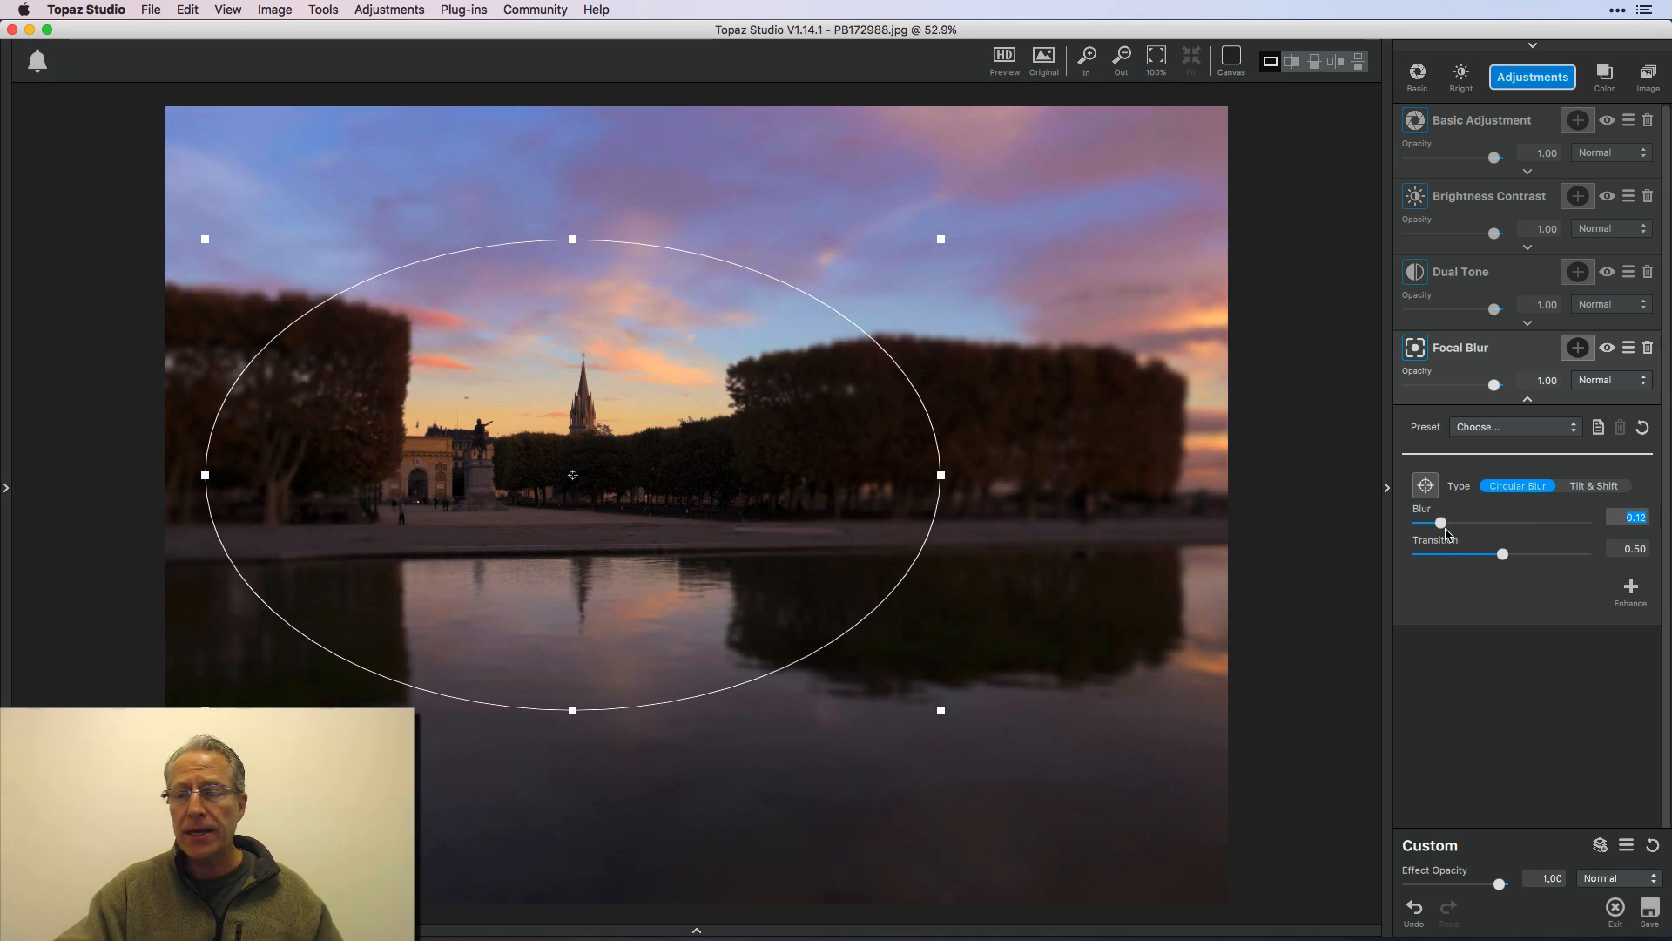
{"action": "left_click", "coordinate": [1504, 555]}
{"action": "left_click_drag", "start_coordinate": [1504, 555], "coordinate": [1603, 550]}
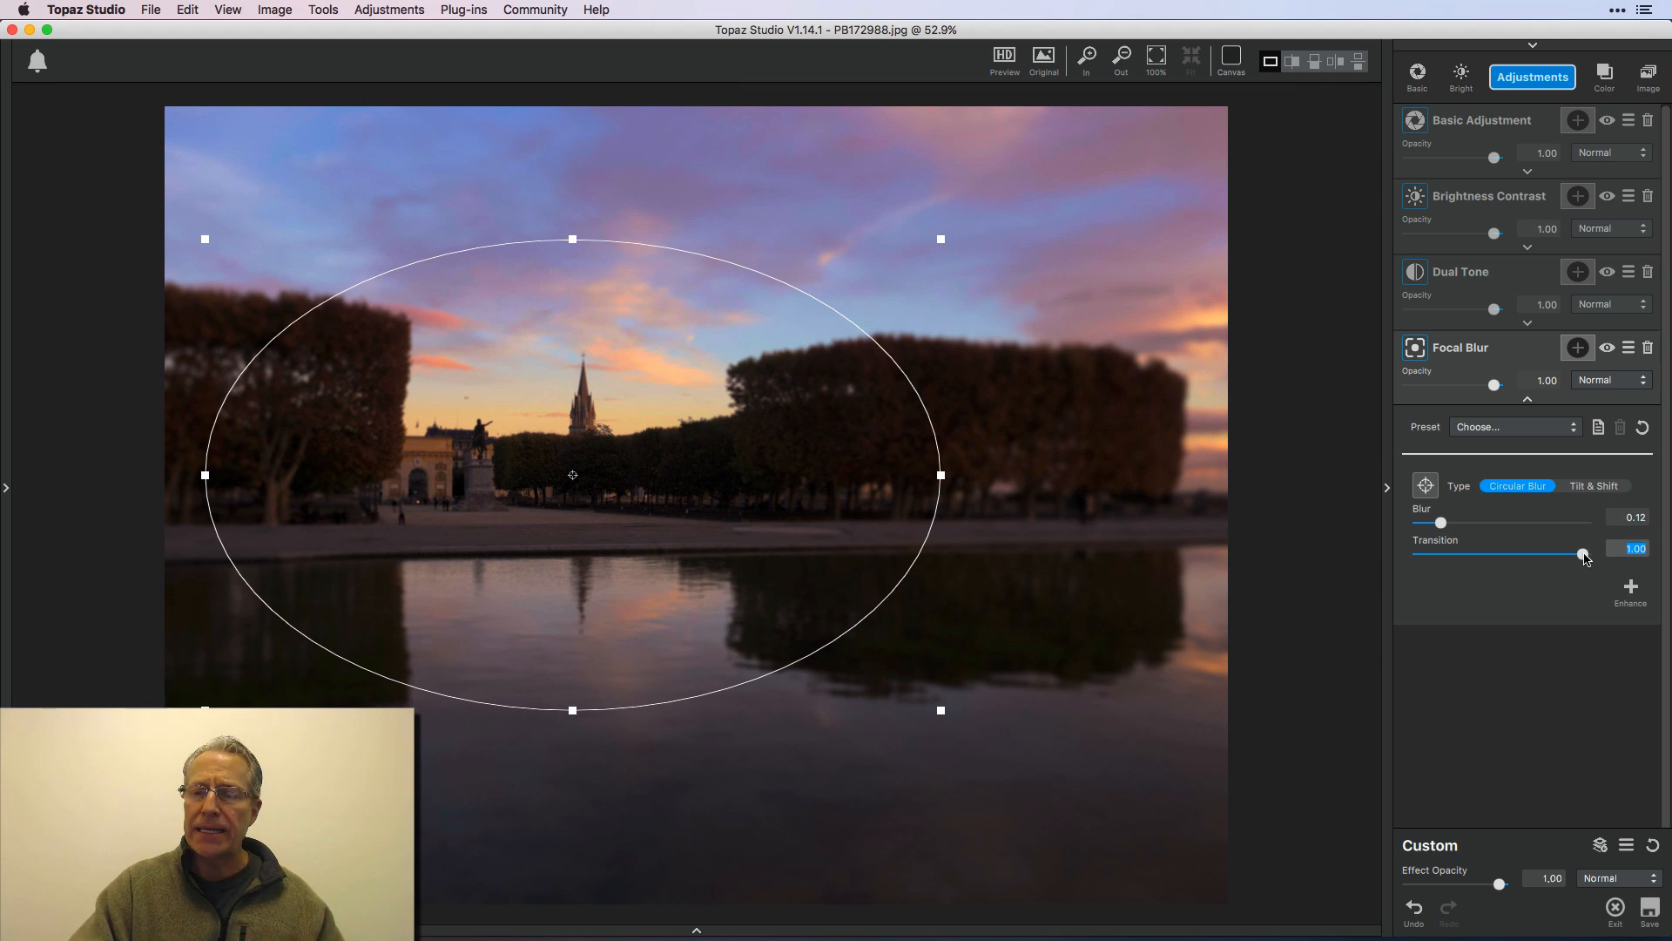
{"action": "left_click_drag", "start_coordinate": [1583, 555], "coordinate": [1359, 544]}
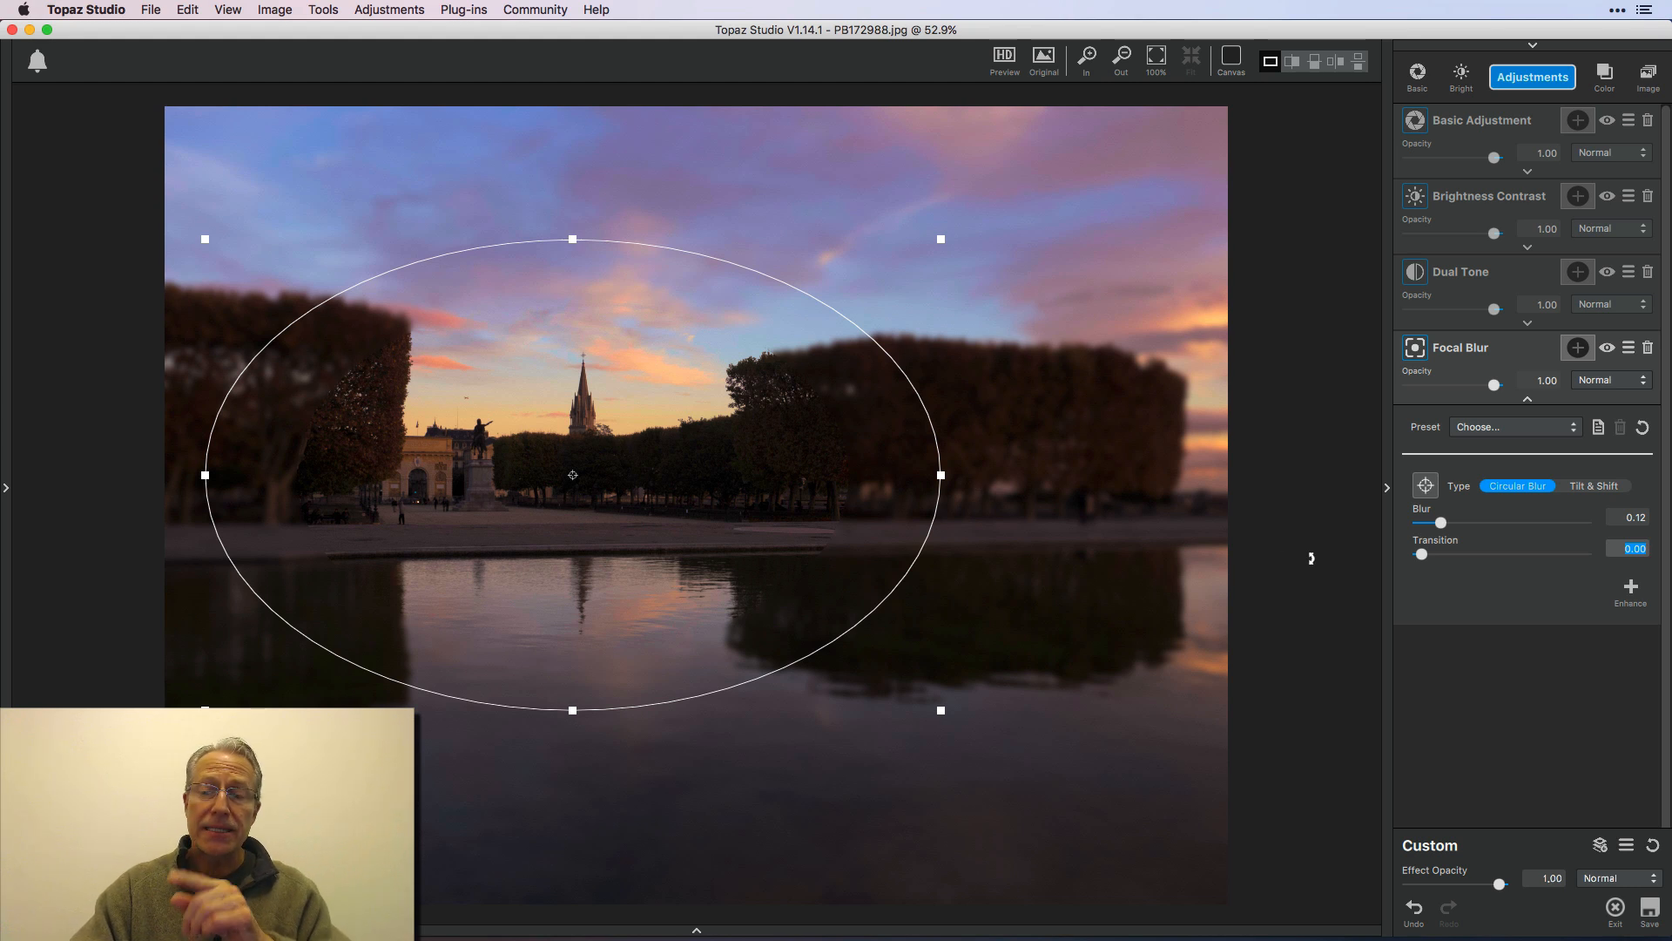
{"action": "left_click_drag", "start_coordinate": [1421, 555], "coordinate": [1507, 562]}
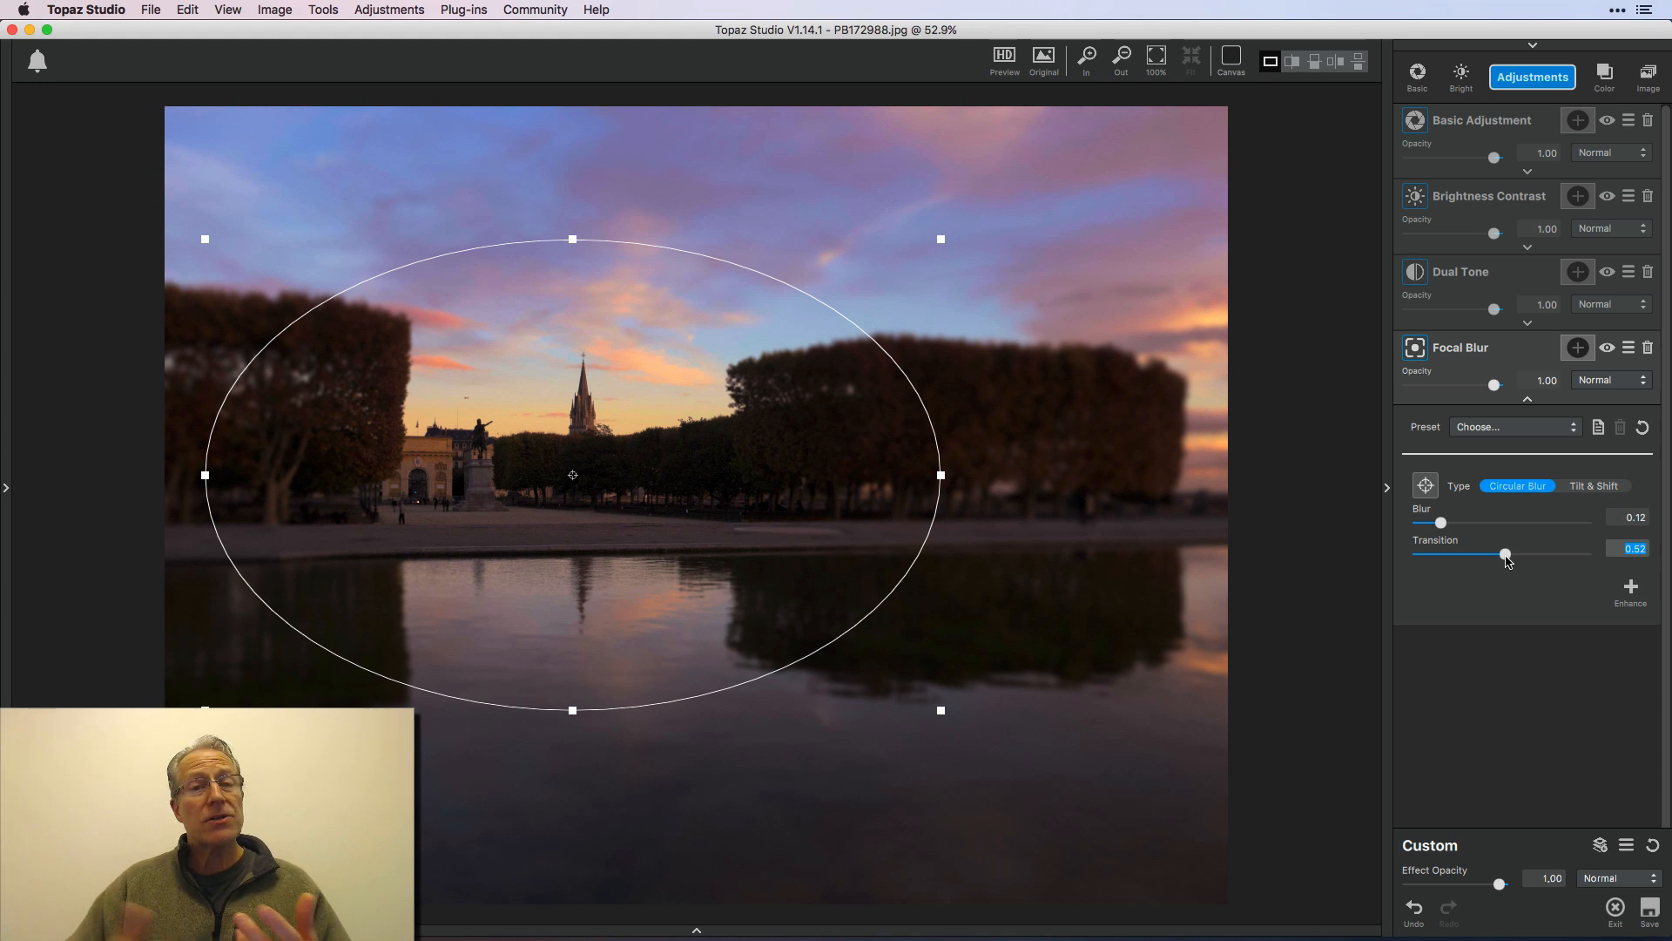
{"action": "left_click", "coordinate": [1541, 431]}
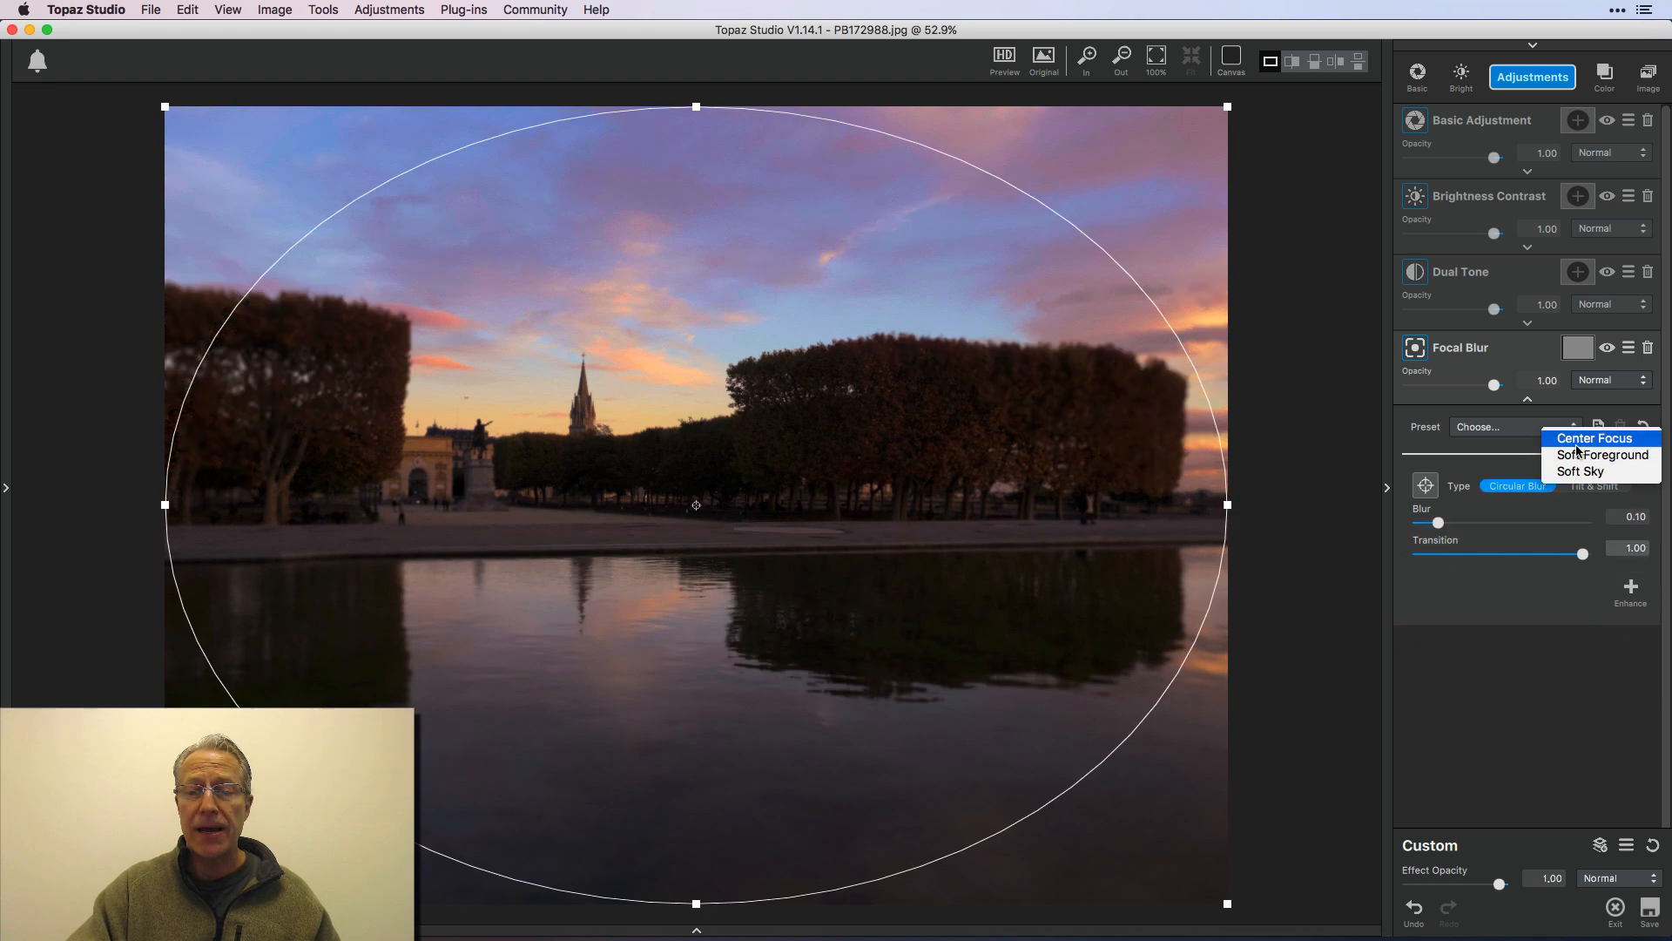
{"action": "left_click", "coordinate": [1375, 584]}
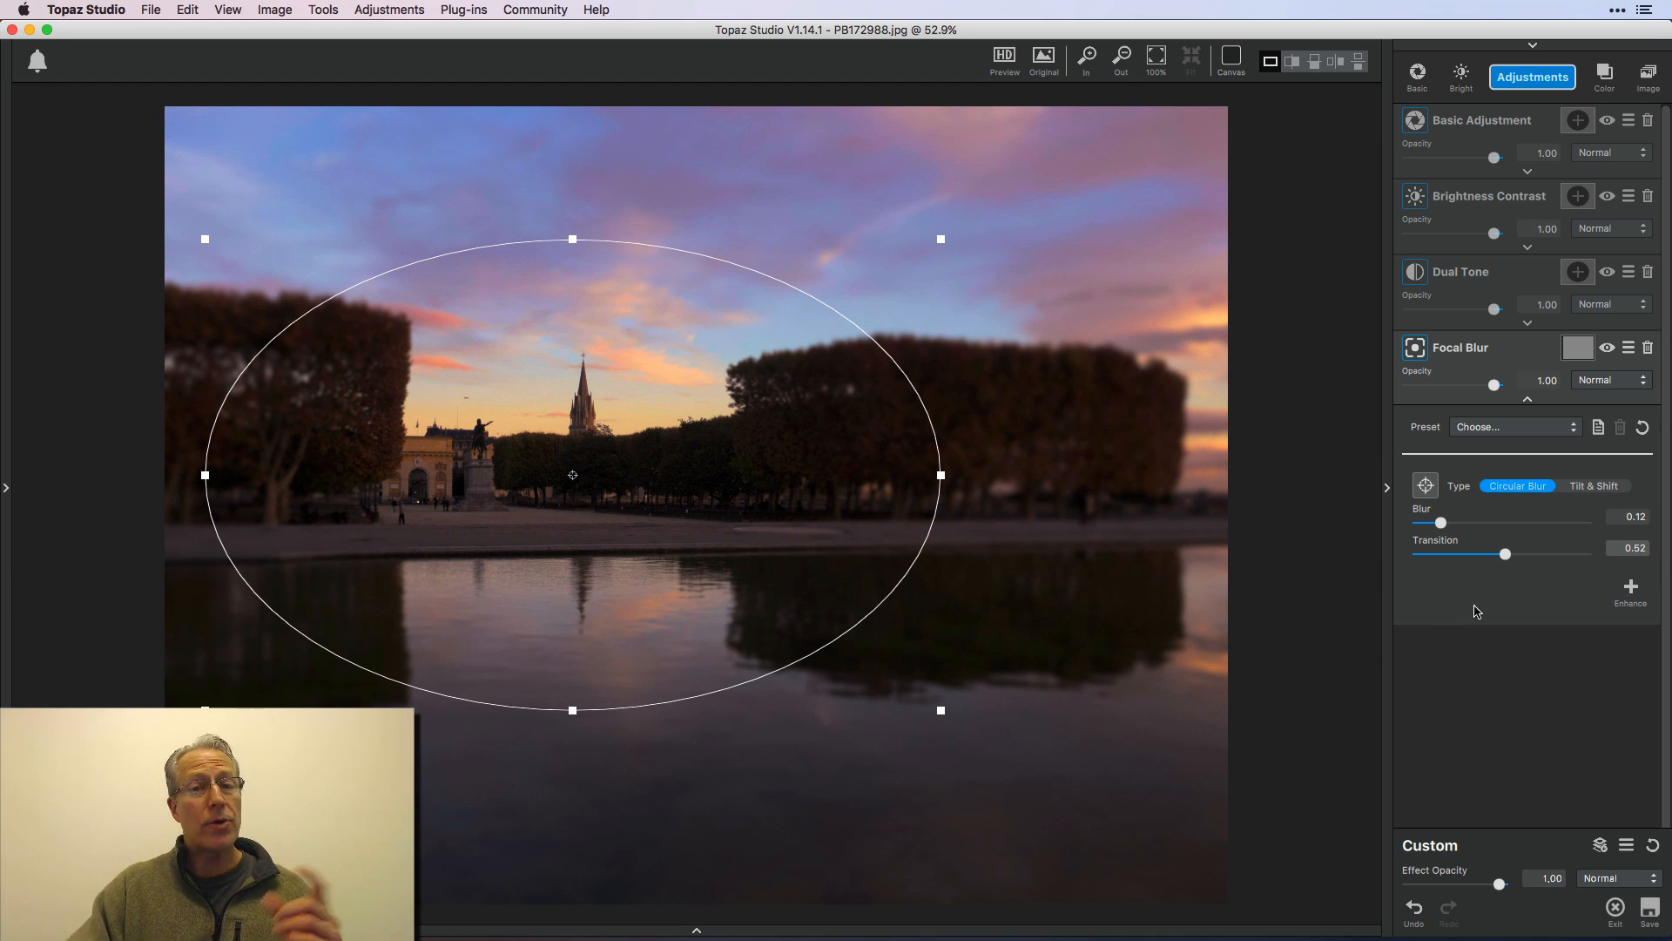
Switch the Focal Blur type to Tilt & Shift with blur 0.30, size 0.35 and position 0.58
{"action": "left_click", "coordinate": [1595, 486]}
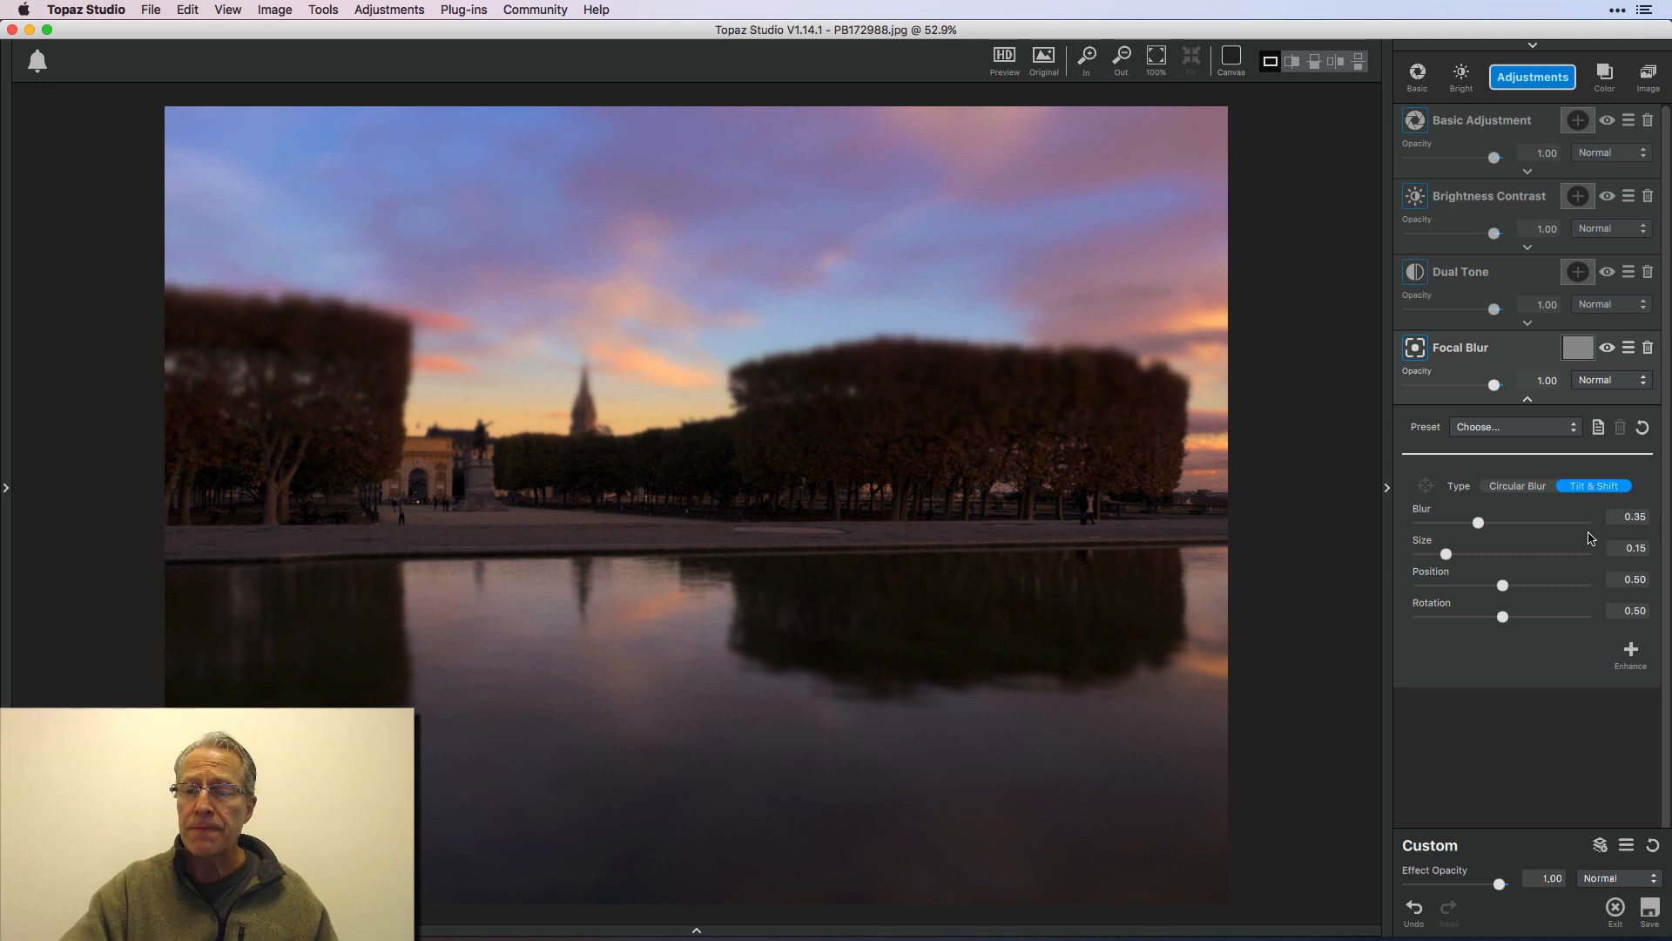
{"action": "mouse_move", "coordinate": [1479, 522]}
{"action": "left_mouse_down"}
{"action": "mouse_move", "coordinate": [1504, 525]}
{"action": "mouse_move", "coordinate": [1472, 529]}
{"action": "left_mouse_up"}
{"action": "left_click", "coordinate": [1468, 552]}
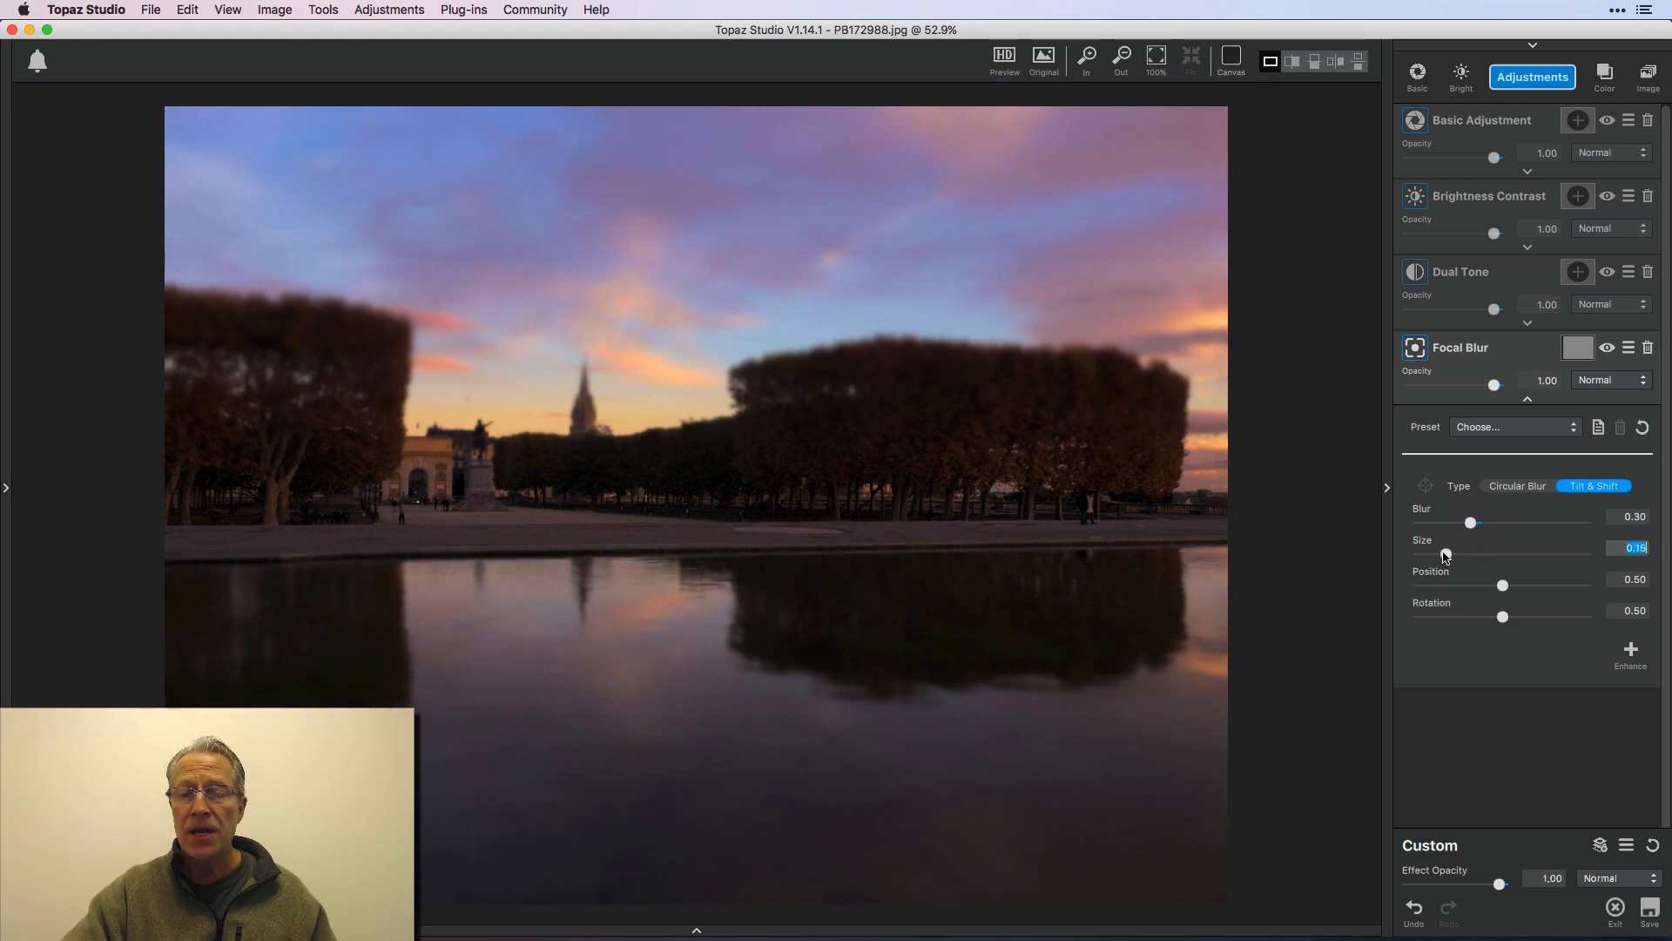
{"action": "left_click_drag", "start_coordinate": [1474, 554], "coordinate": [1478, 554]}
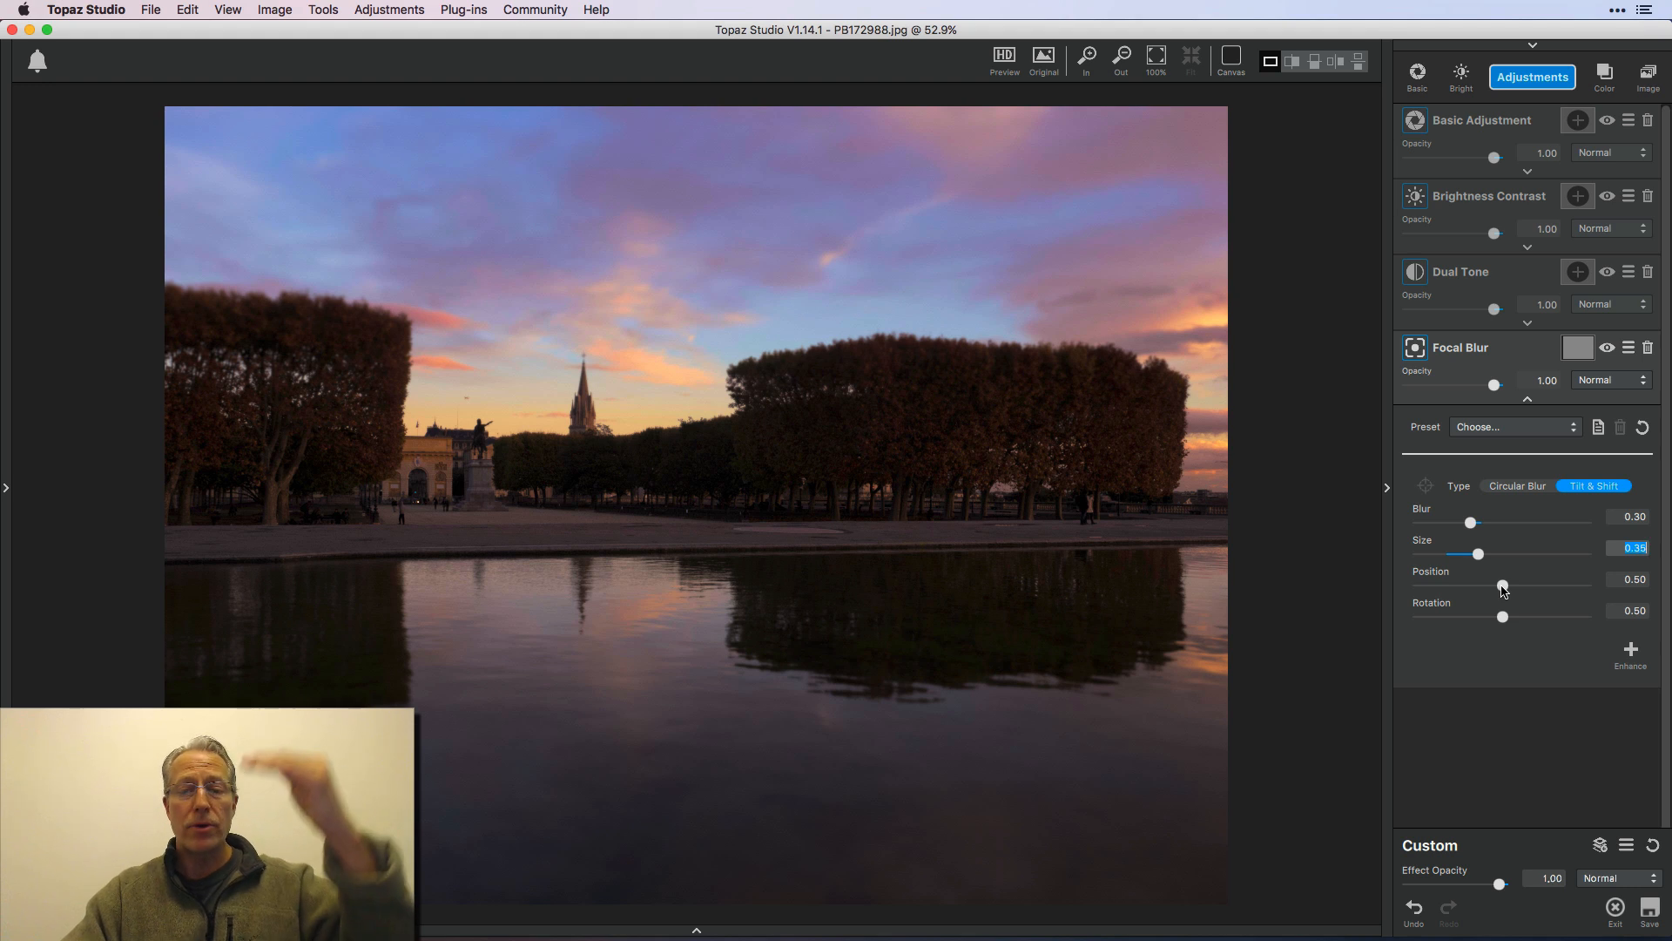
{"action": "mouse_move", "coordinate": [1503, 589]}
{"action": "left_mouse_down"}
{"action": "mouse_move", "coordinate": [1433, 588]}
{"action": "mouse_move", "coordinate": [1554, 595]}
{"action": "mouse_move", "coordinate": [1517, 599]}
{"action": "left_mouse_up"}
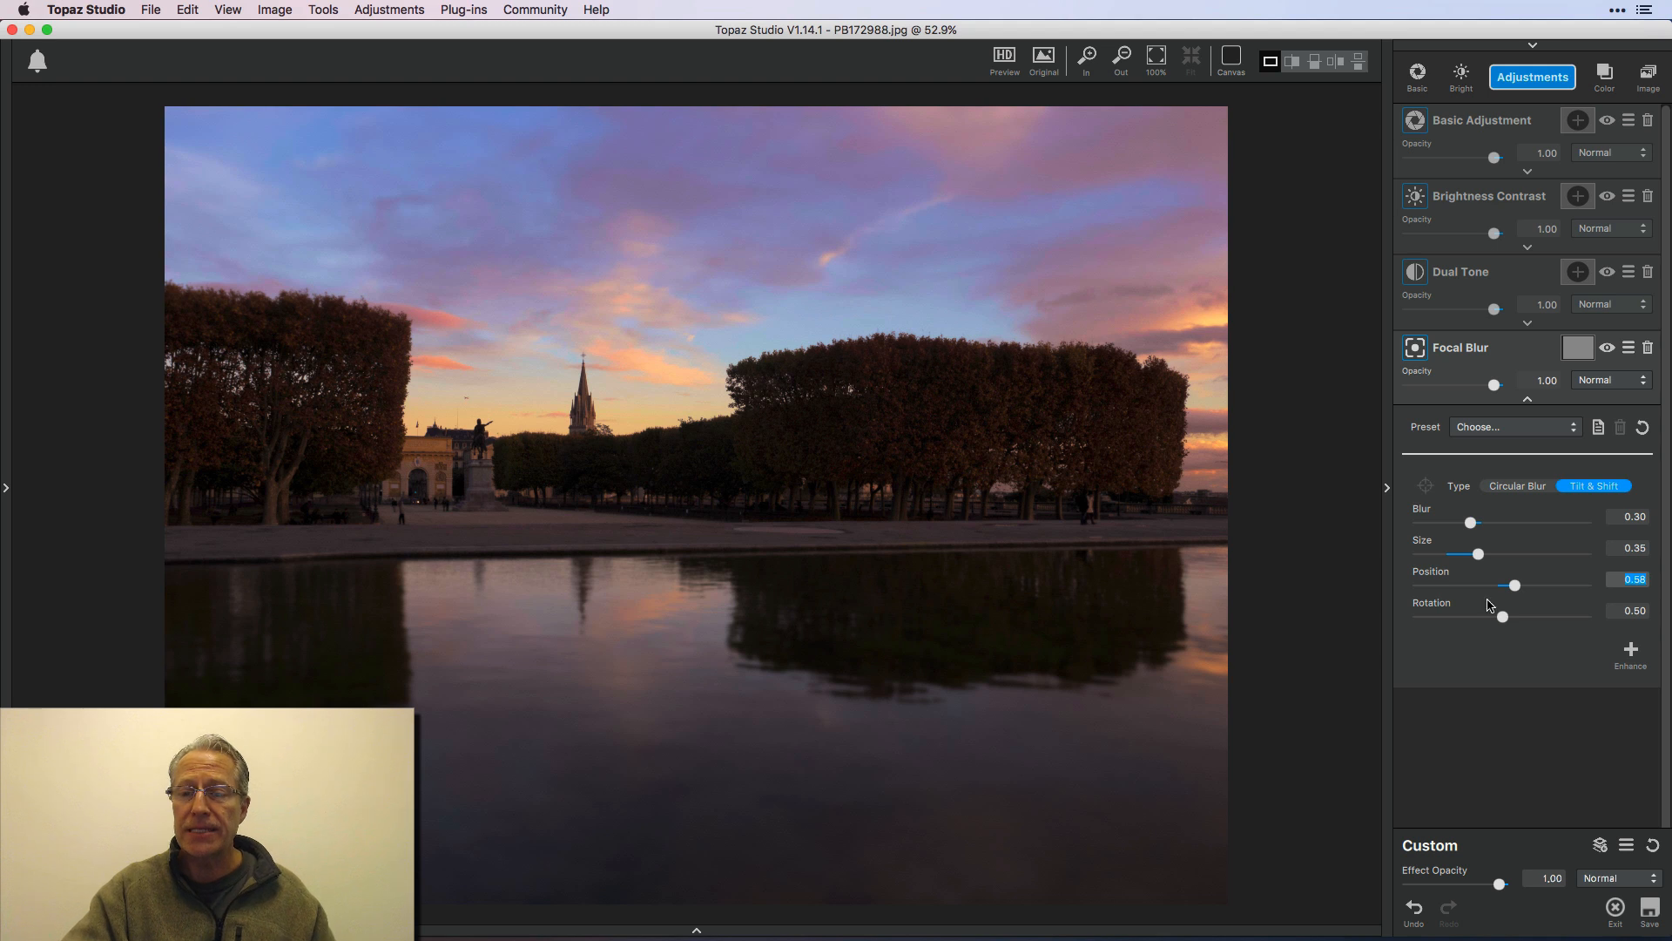
Set the tilt-shift size to 0.45 and blur to 0.67, and compare the photo with Focal Blur disabled and enabled
{"action": "left_click_drag", "start_coordinate": [1470, 525], "coordinate": [1511, 527]}
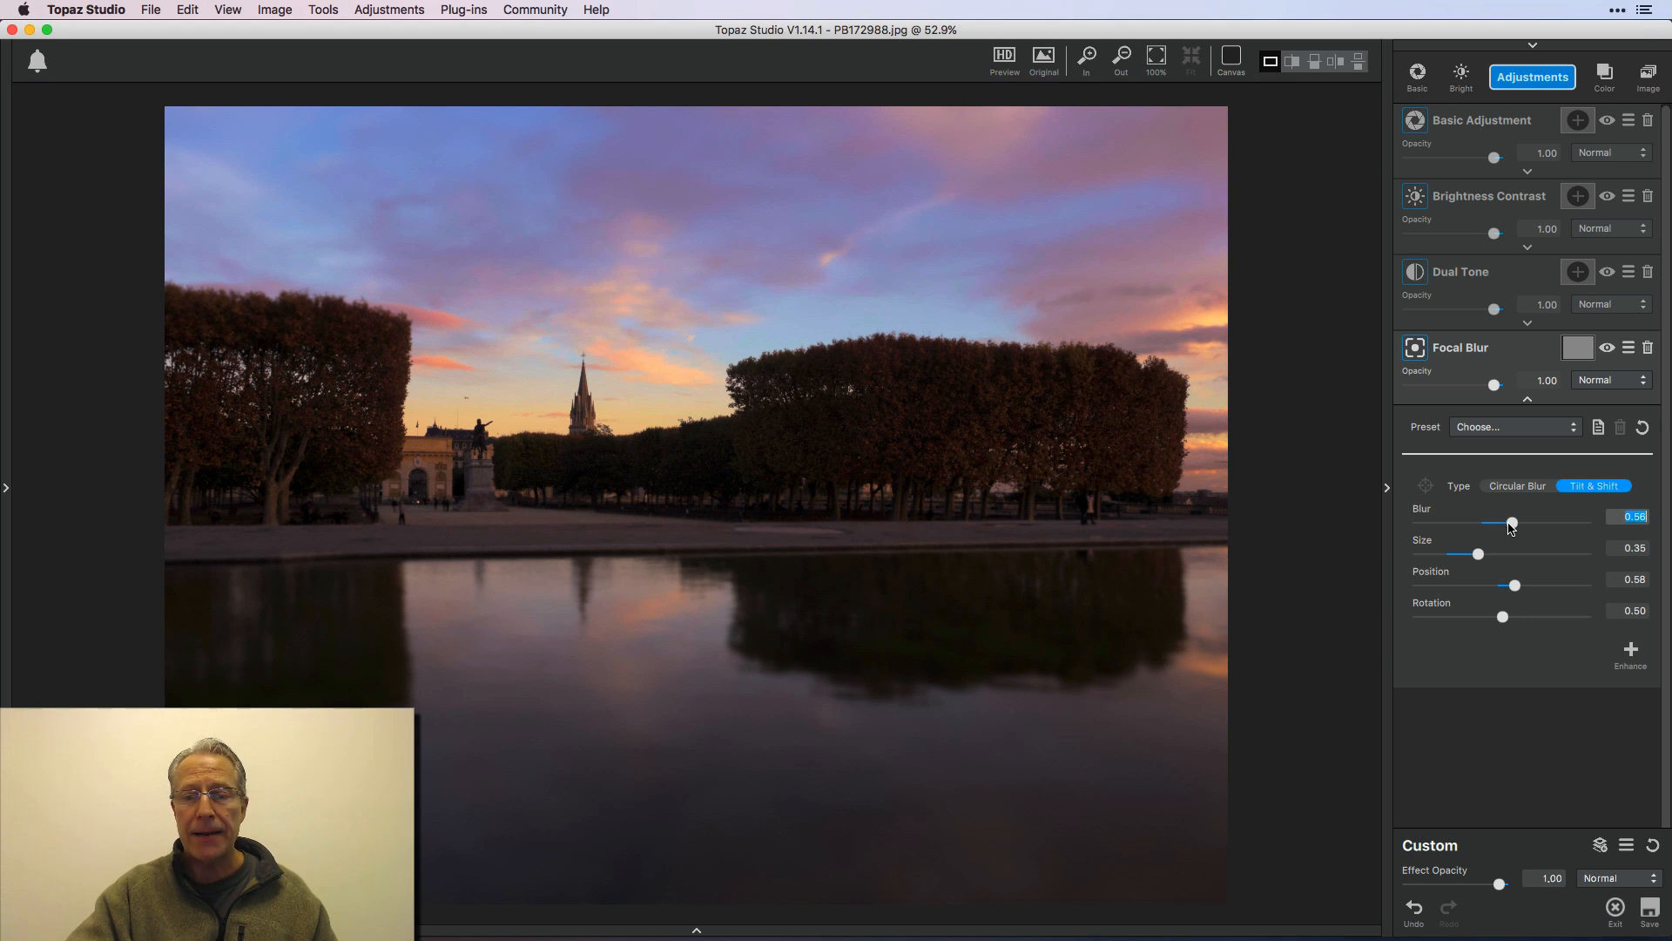
{"action": "left_click", "coordinate": [1514, 586]}
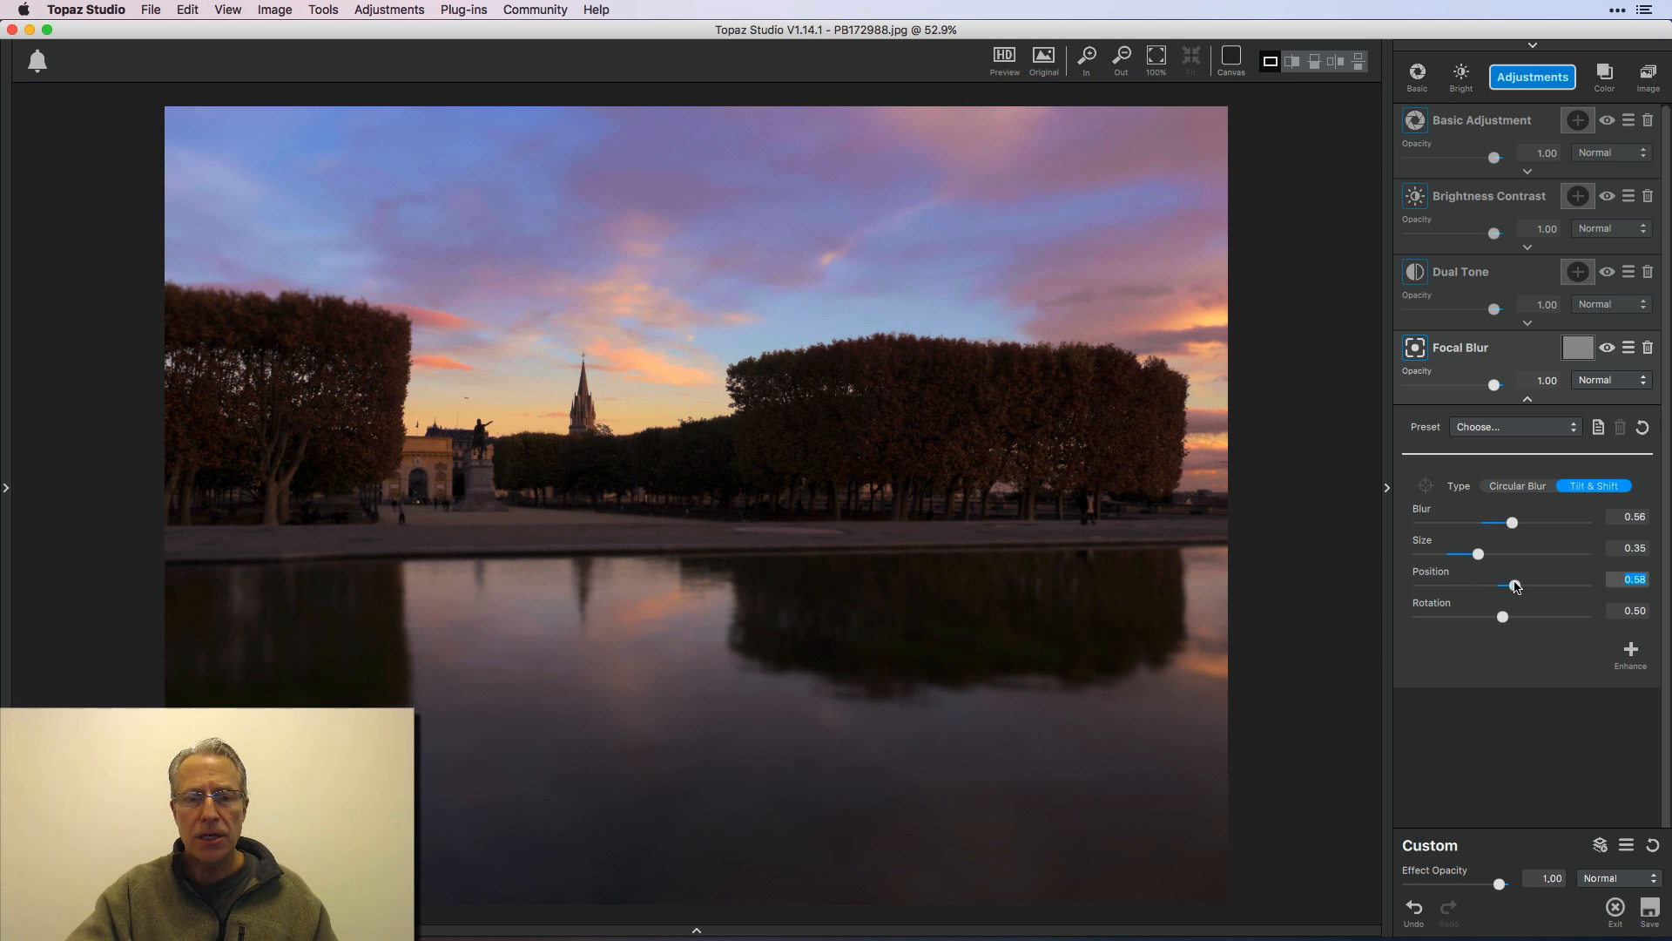
{"action": "left_click_drag", "start_coordinate": [1486, 555], "coordinate": [1502, 555]}
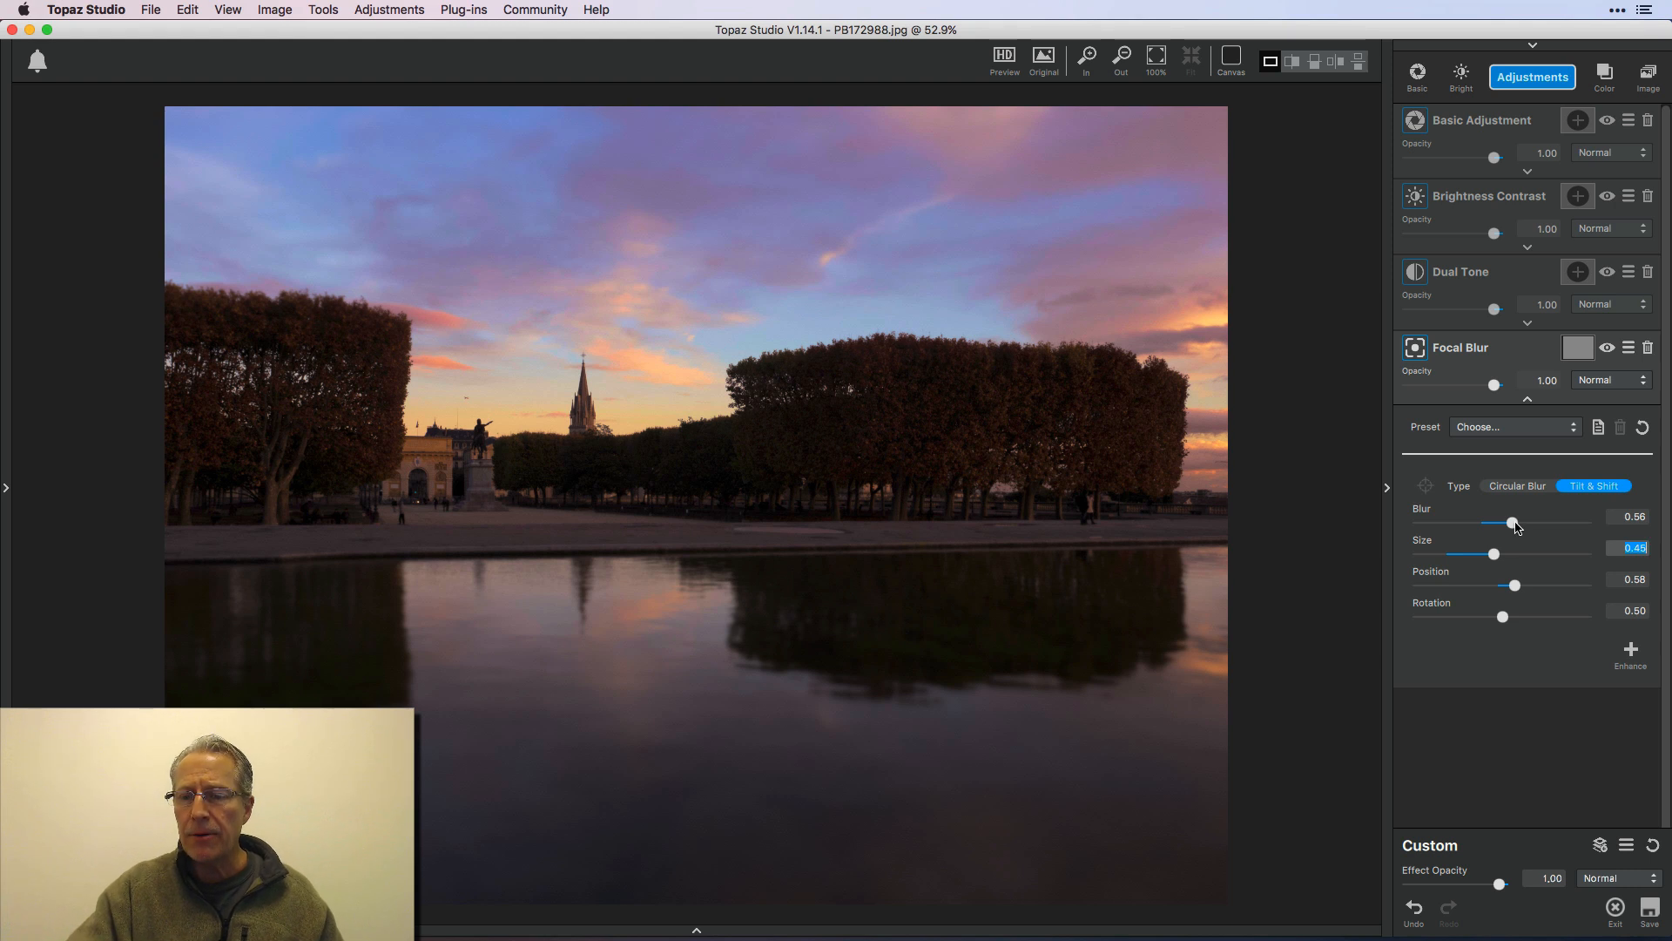
{"action": "left_click_drag", "start_coordinate": [1516, 524], "coordinate": [1533, 526]}
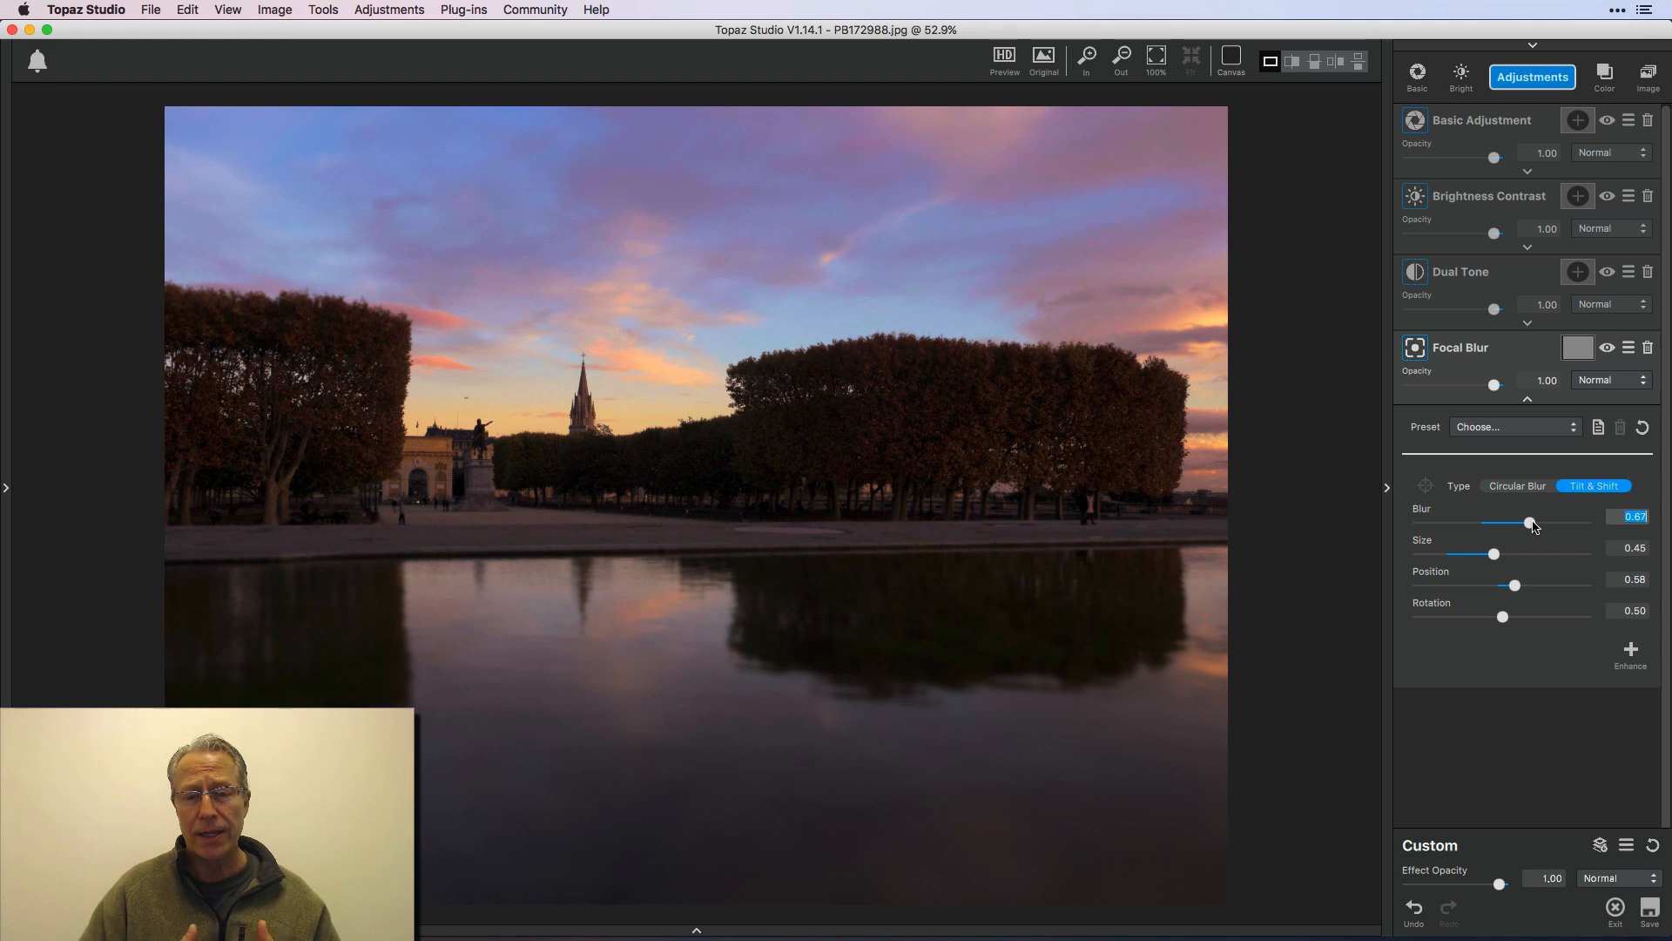
{"action": "left_click", "coordinate": [1609, 350]}
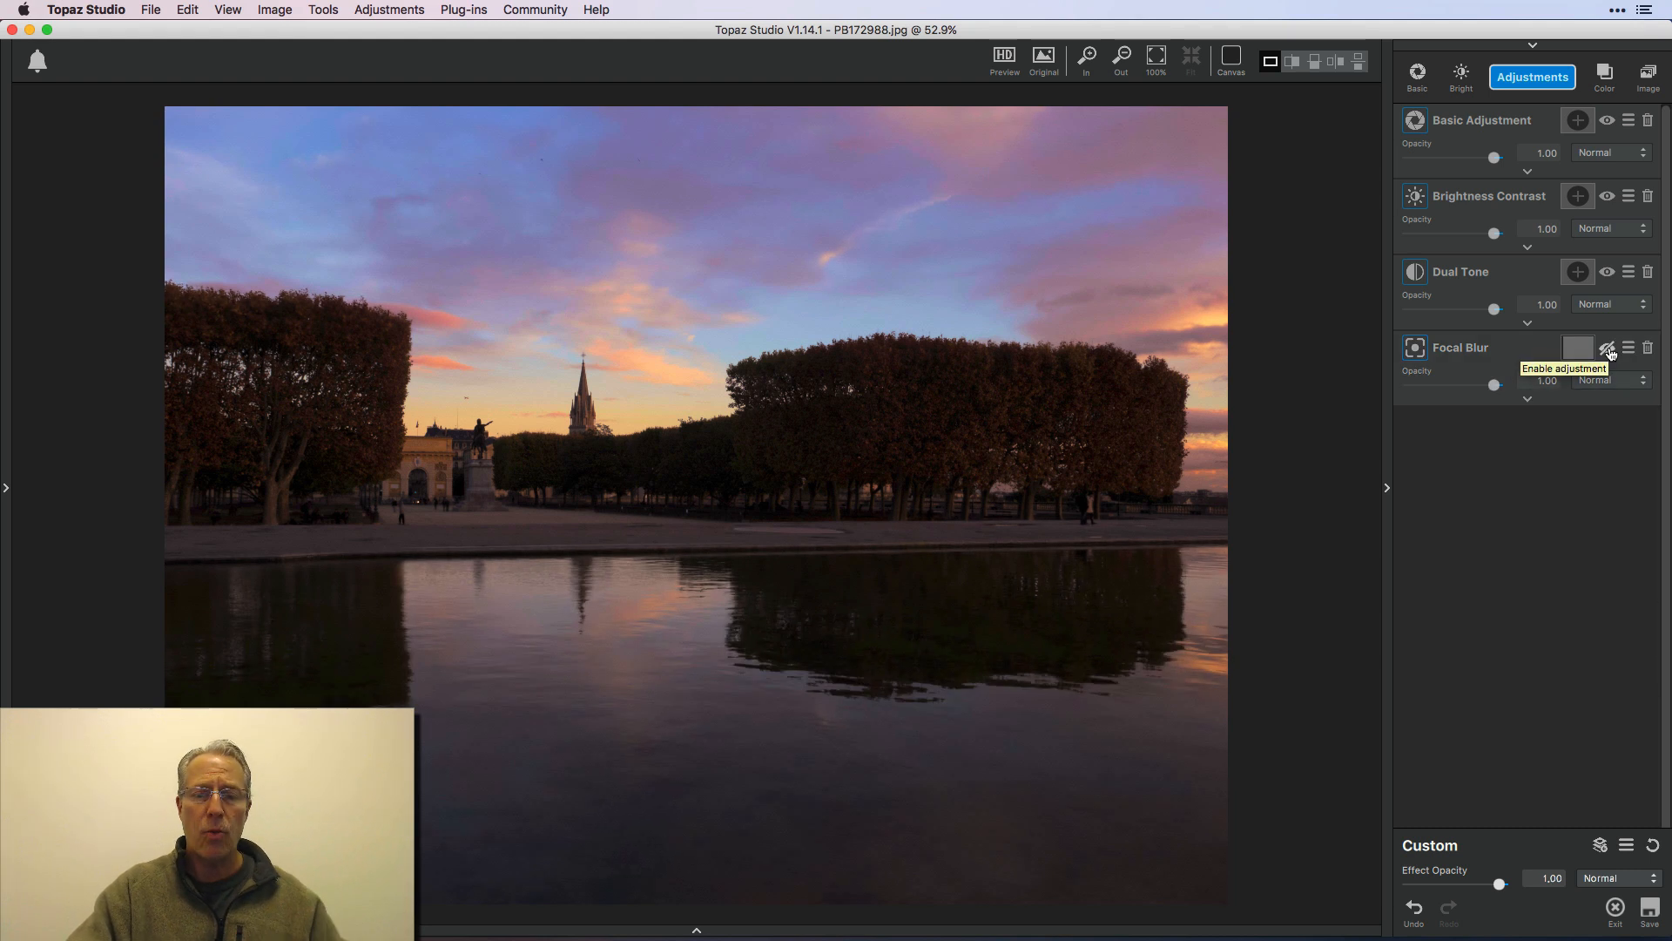
{"action": "left_click", "coordinate": [1609, 350]}
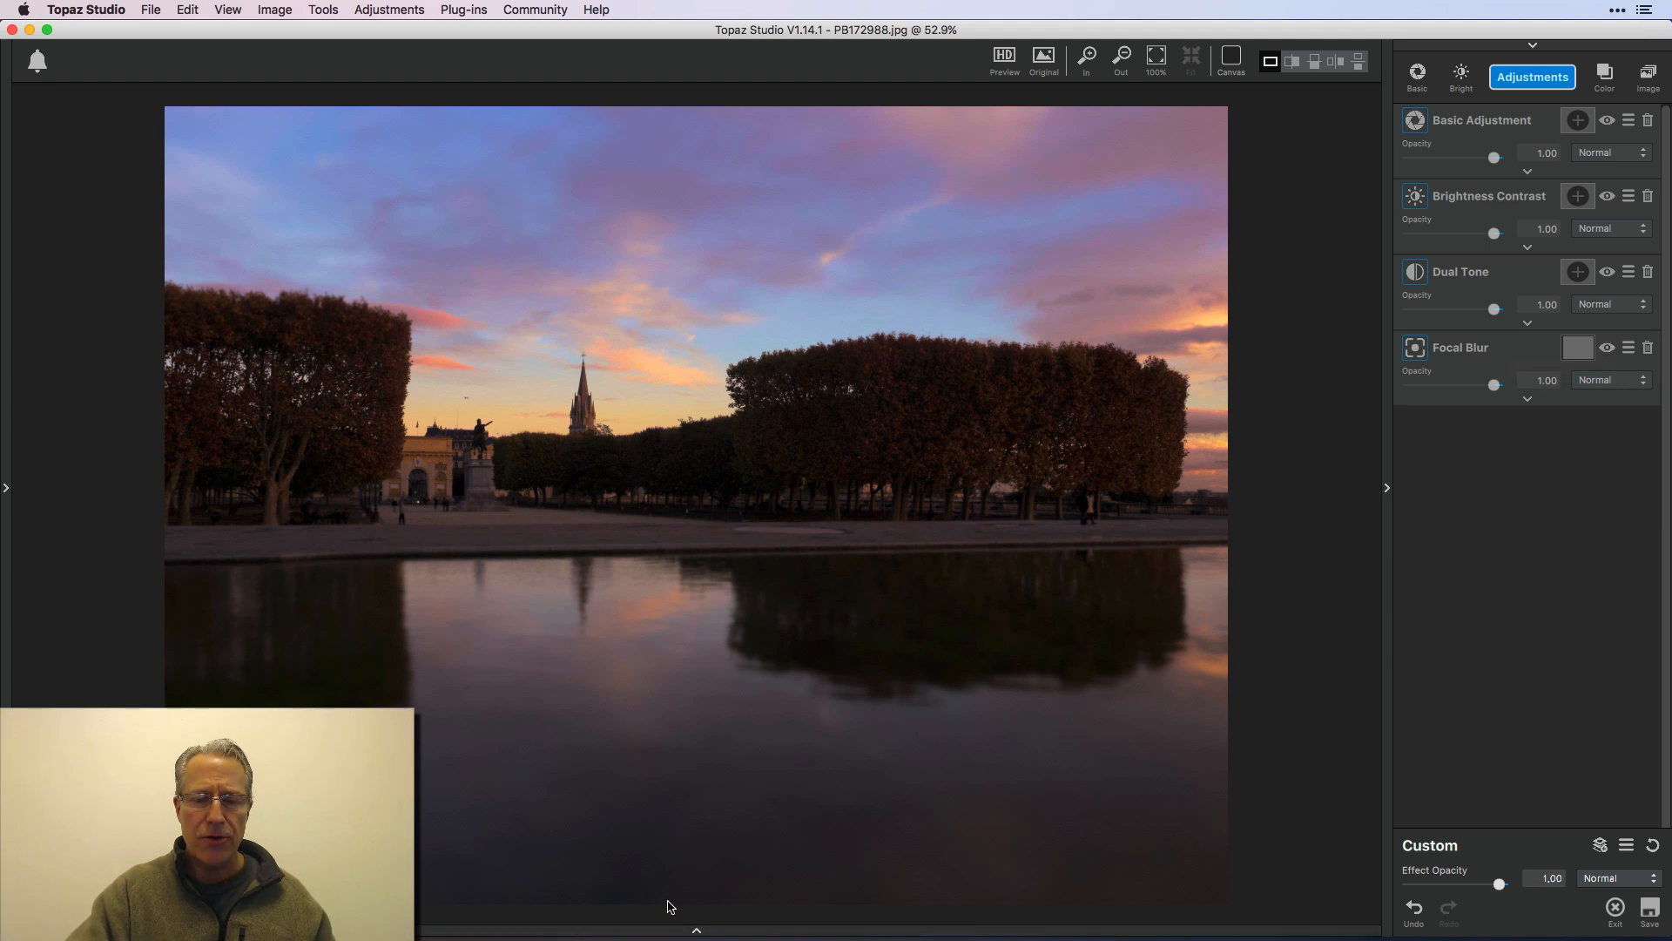
Switch to the night street photo P4106781.jpg and fit it to the view
{"action": "left_click", "coordinate": [694, 929]}
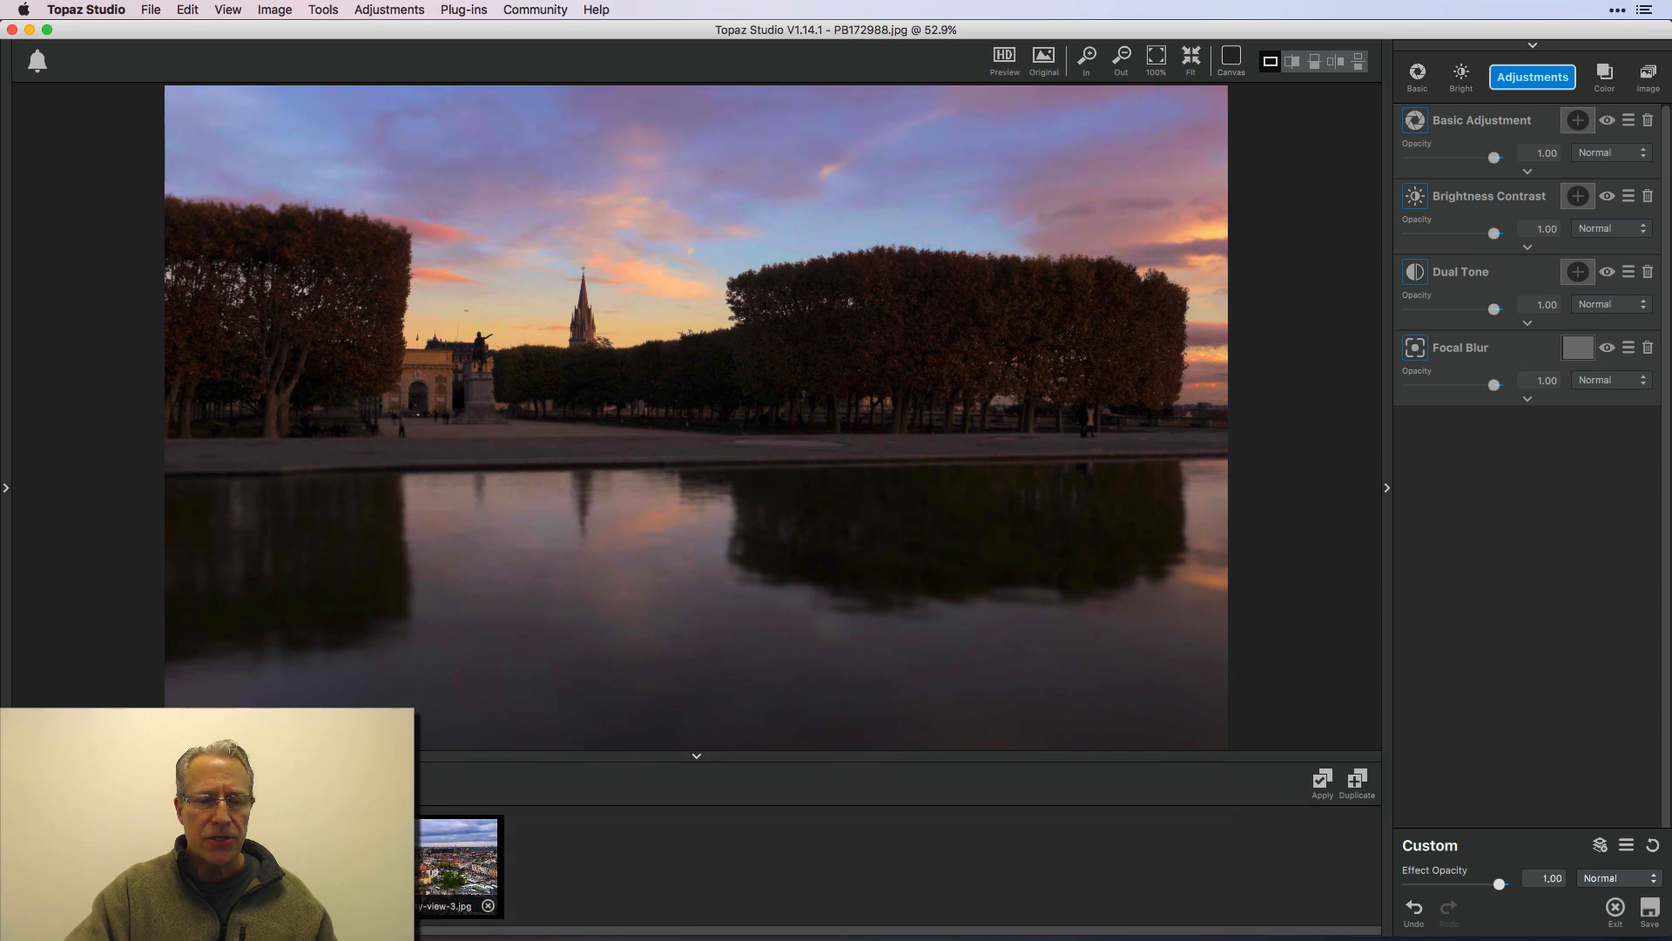
{"action": "left_click", "coordinate": [348, 862]}
{"action": "left_click", "coordinate": [695, 755]}
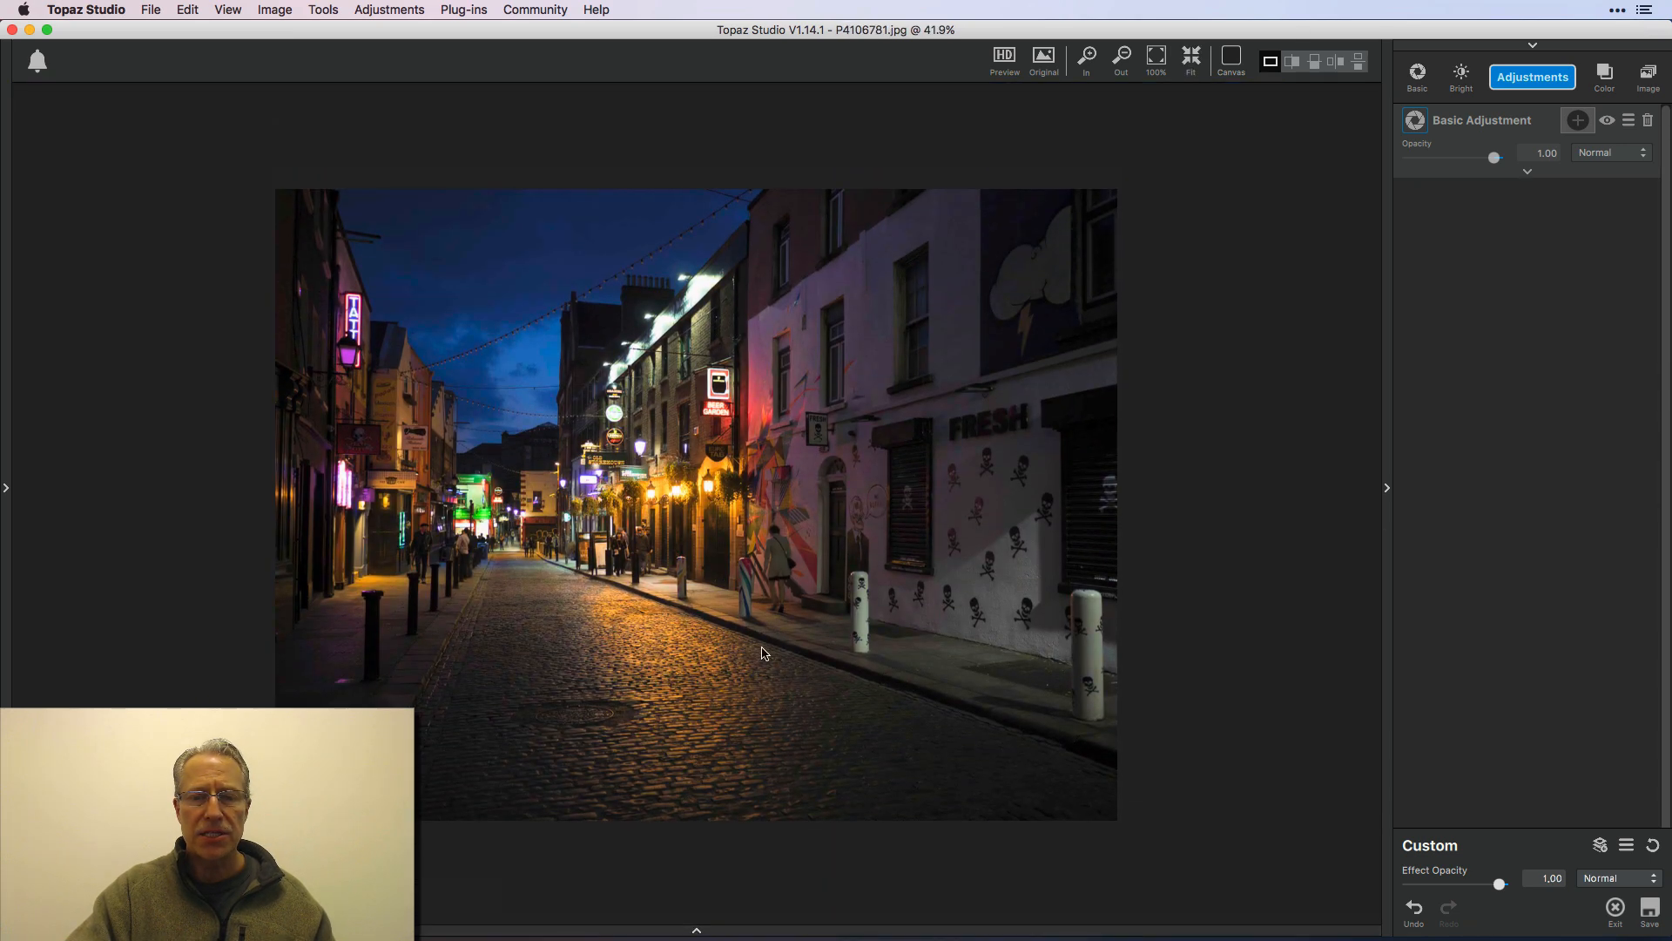
{"action": "left_click", "coordinate": [1191, 59]}
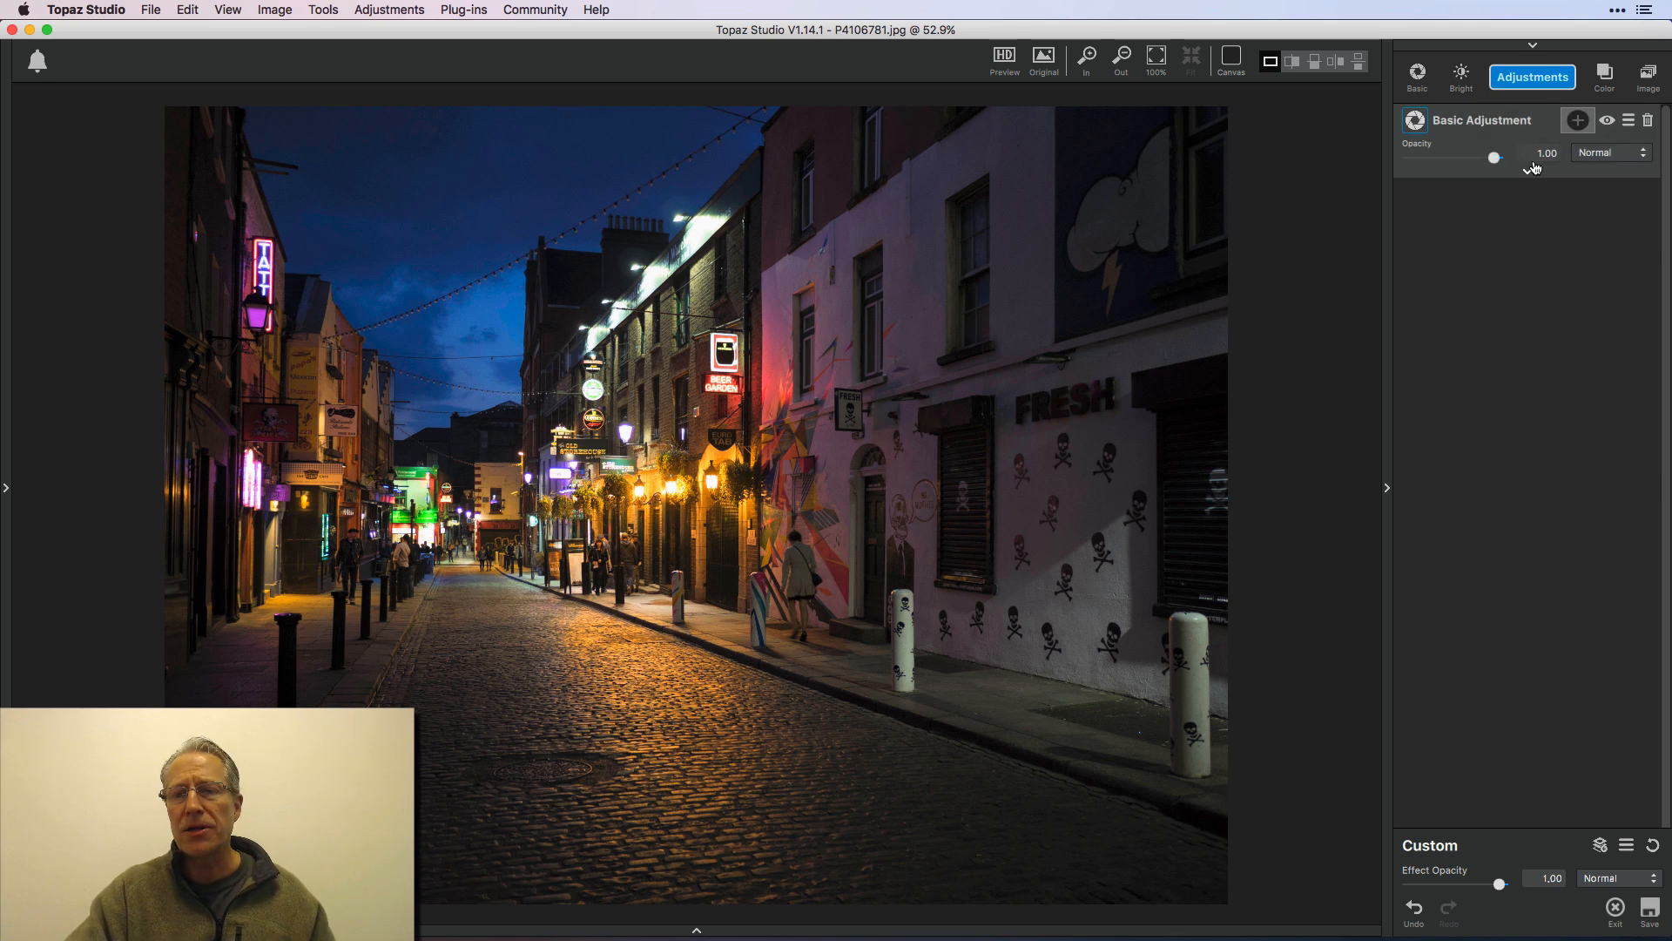
Add a Focal Blur adjustment and shape its circular focus area into a wide ellipse over the lit pub front and cobbled street
{"action": "left_click", "coordinate": [1540, 87]}
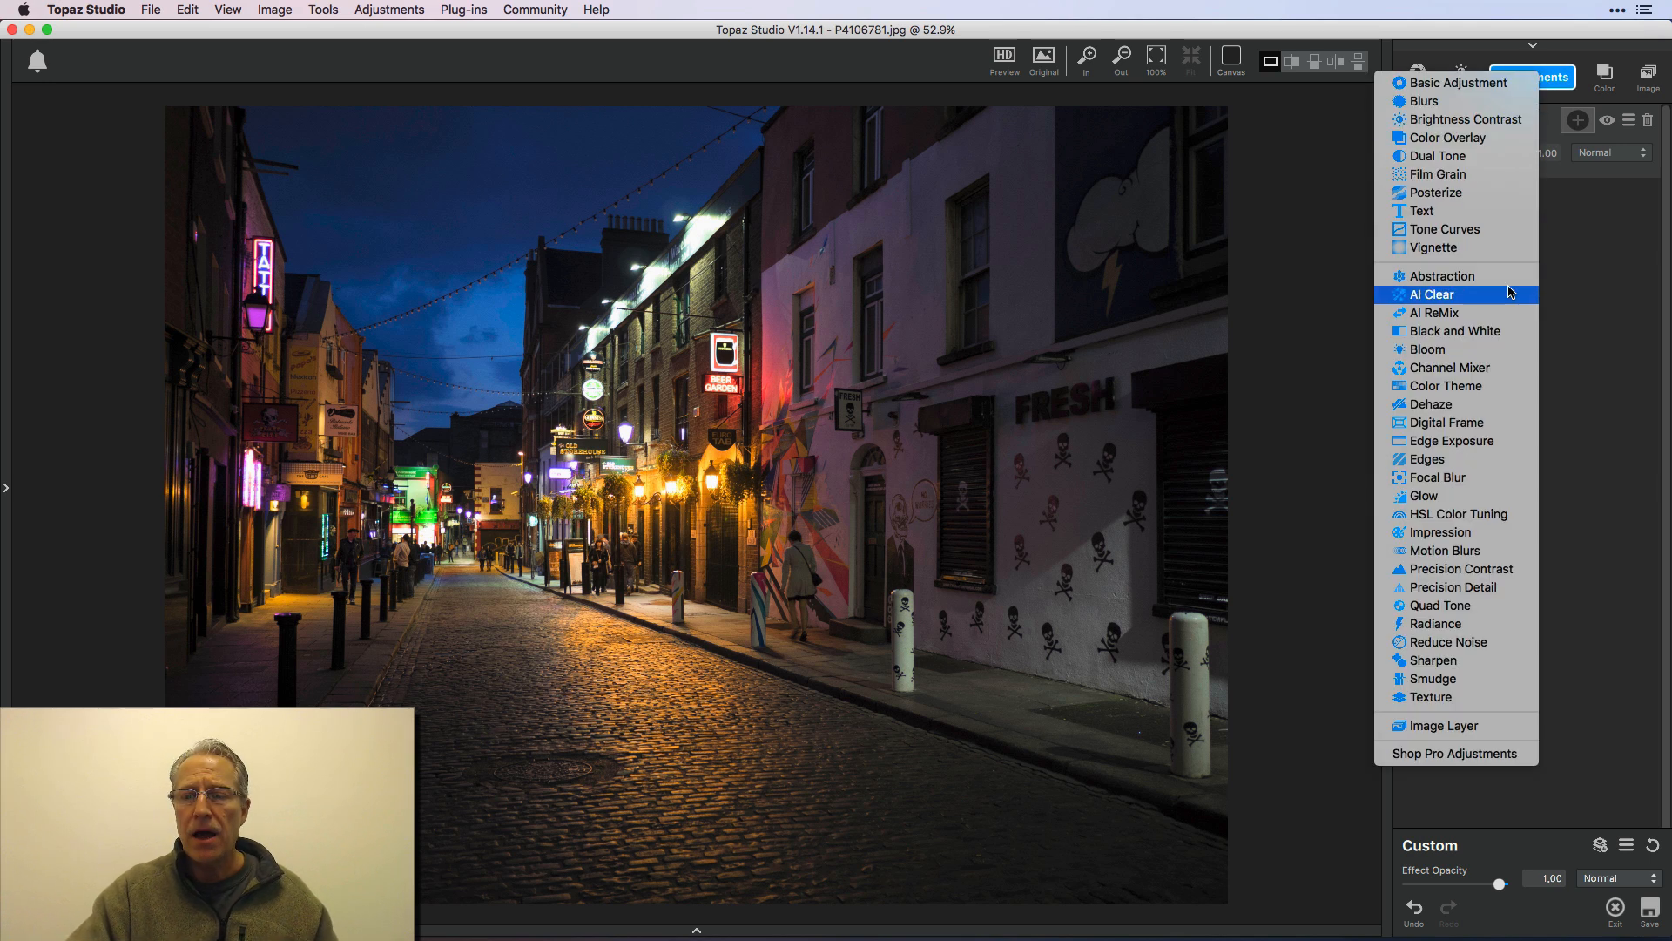
{"action": "left_click", "coordinate": [1488, 479]}
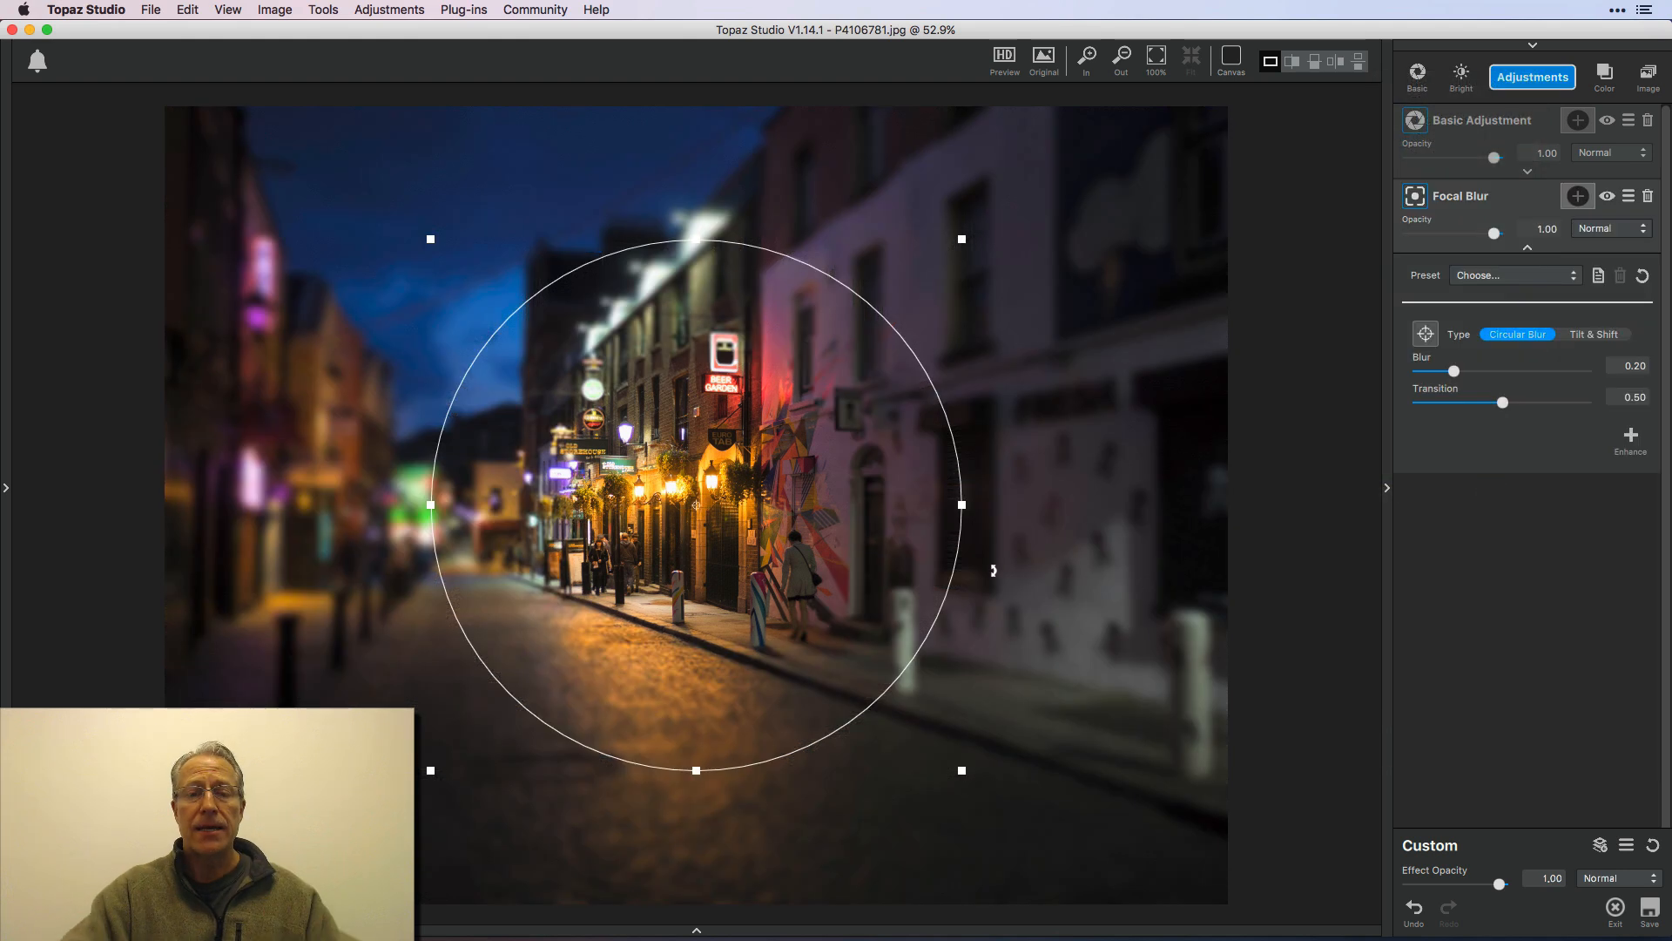
{"action": "left_click_drag", "start_coordinate": [697, 238], "coordinate": [696, 323]}
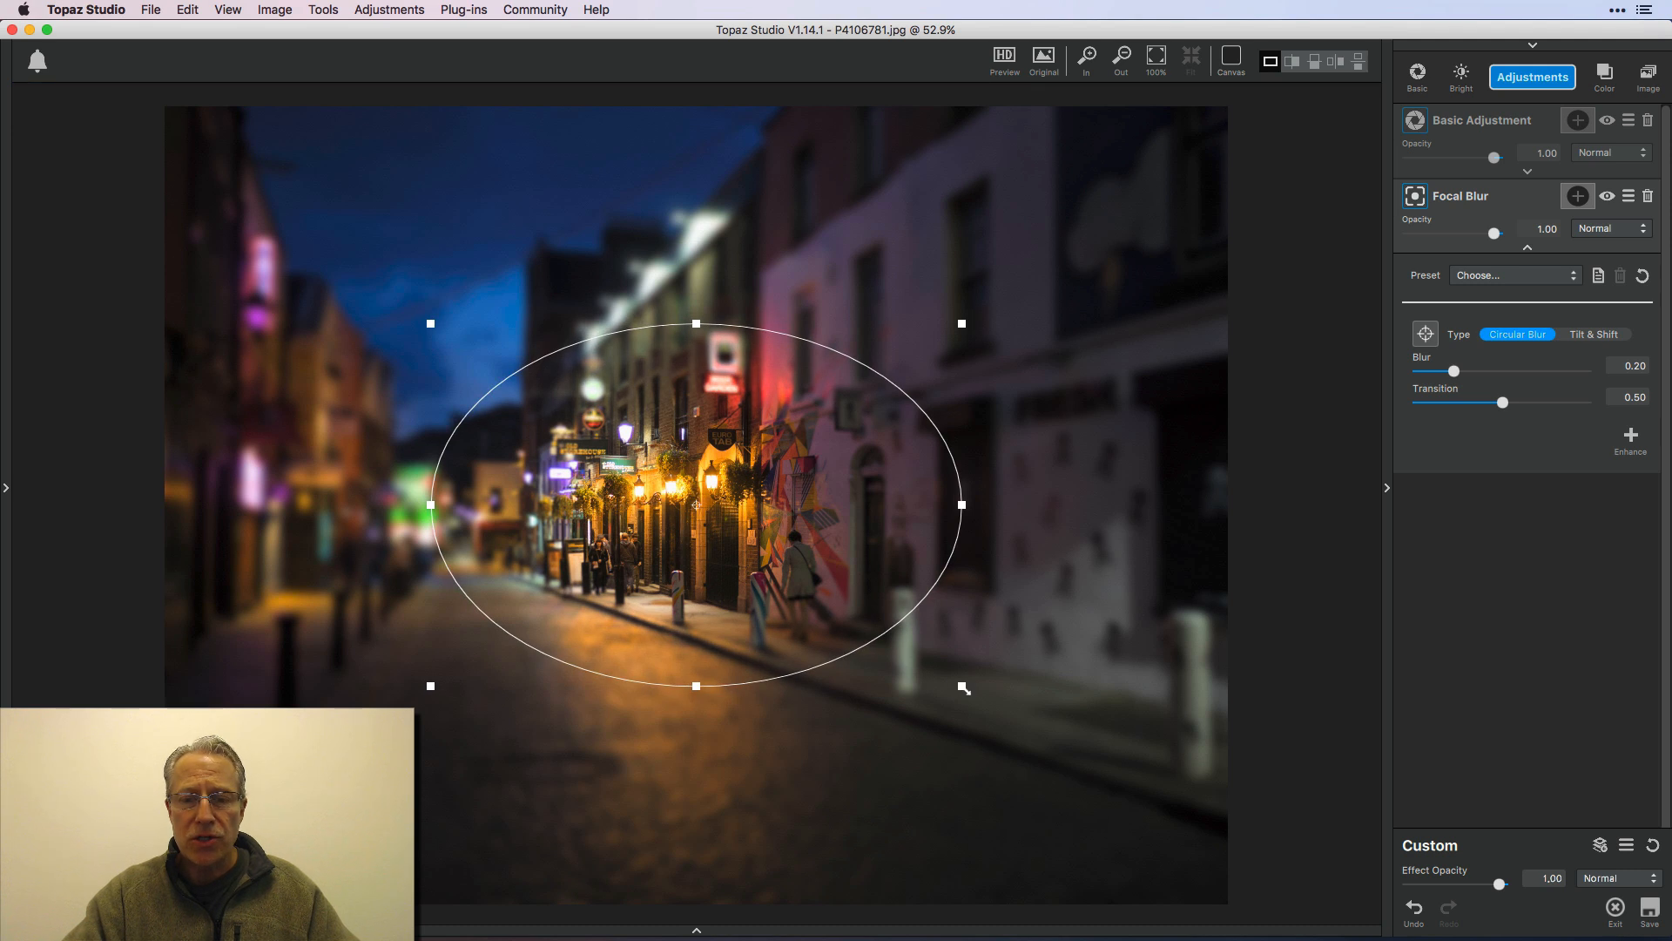
{"action": "left_click_drag", "start_coordinate": [959, 685], "coordinate": [1048, 745]}
{"action": "left_click_drag", "start_coordinate": [696, 261], "coordinate": [696, 314]}
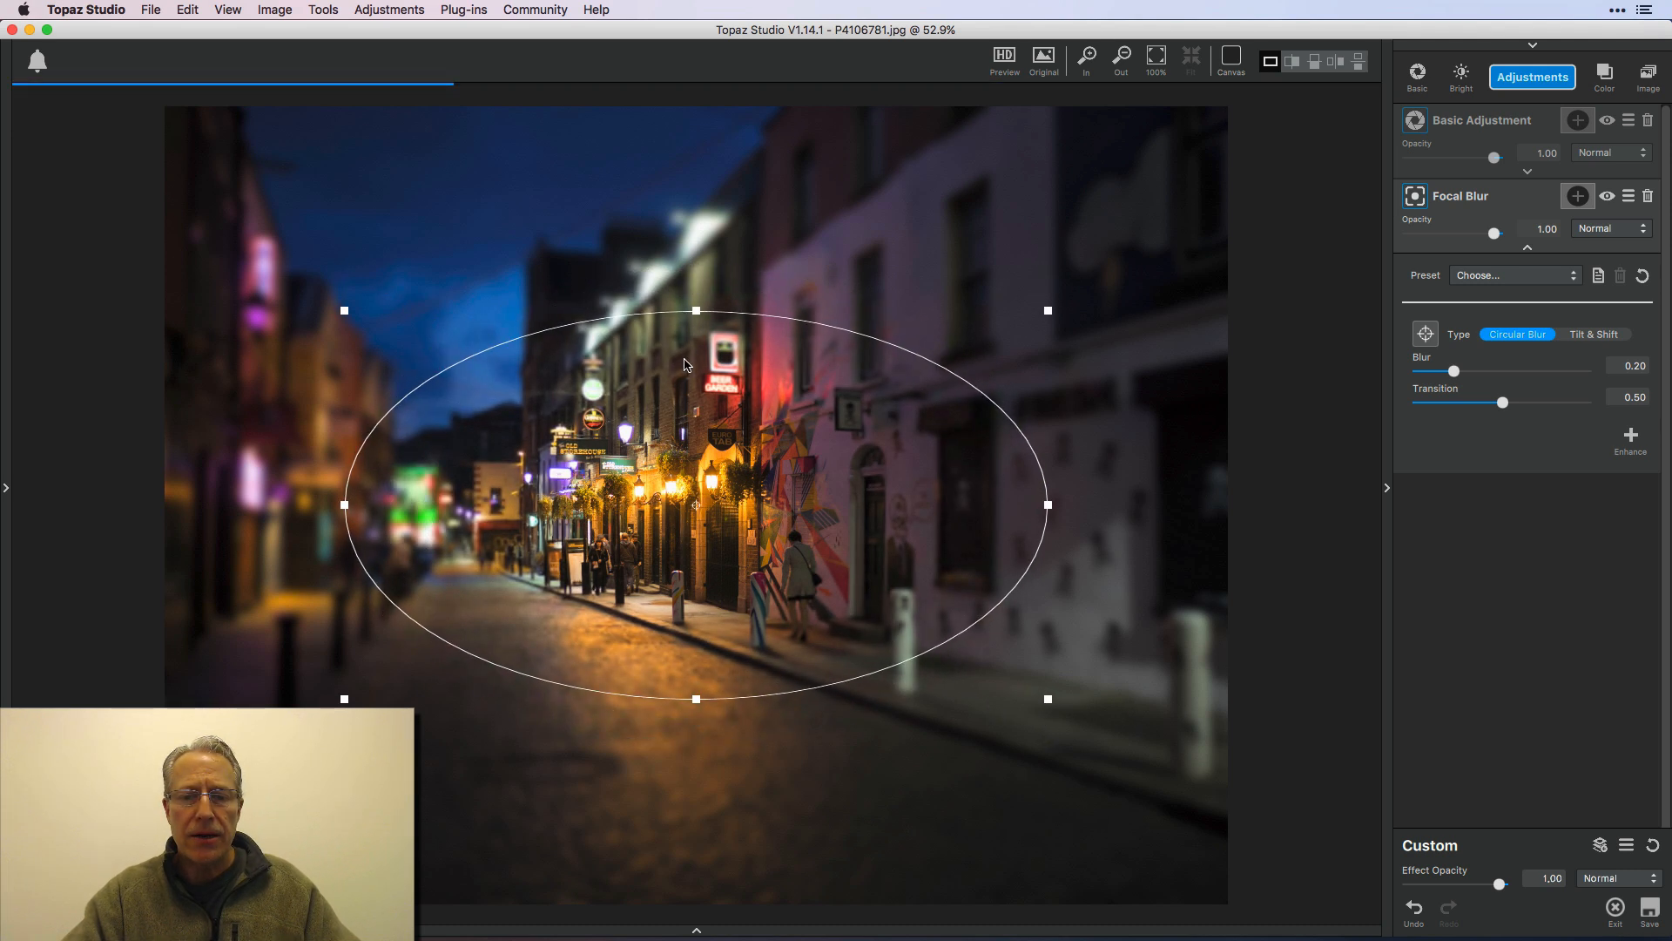
{"action": "left_click_drag", "start_coordinate": [678, 463], "coordinate": [600, 514]}
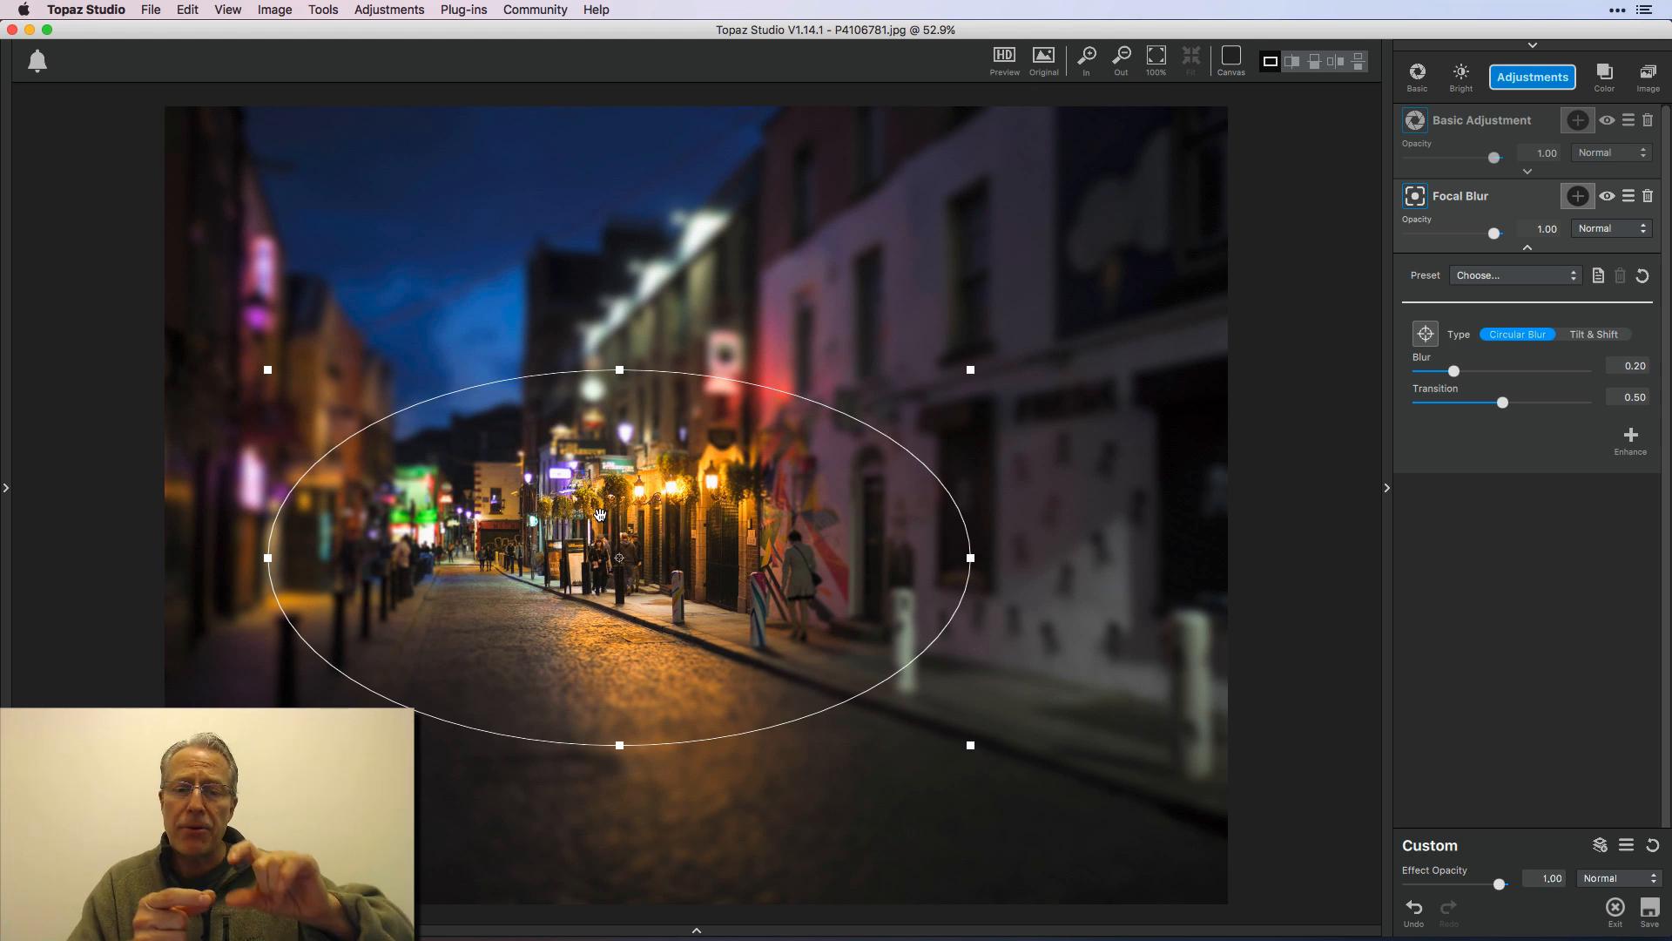
{"action": "left_click_drag", "start_coordinate": [642, 560], "coordinate": [675, 562]}
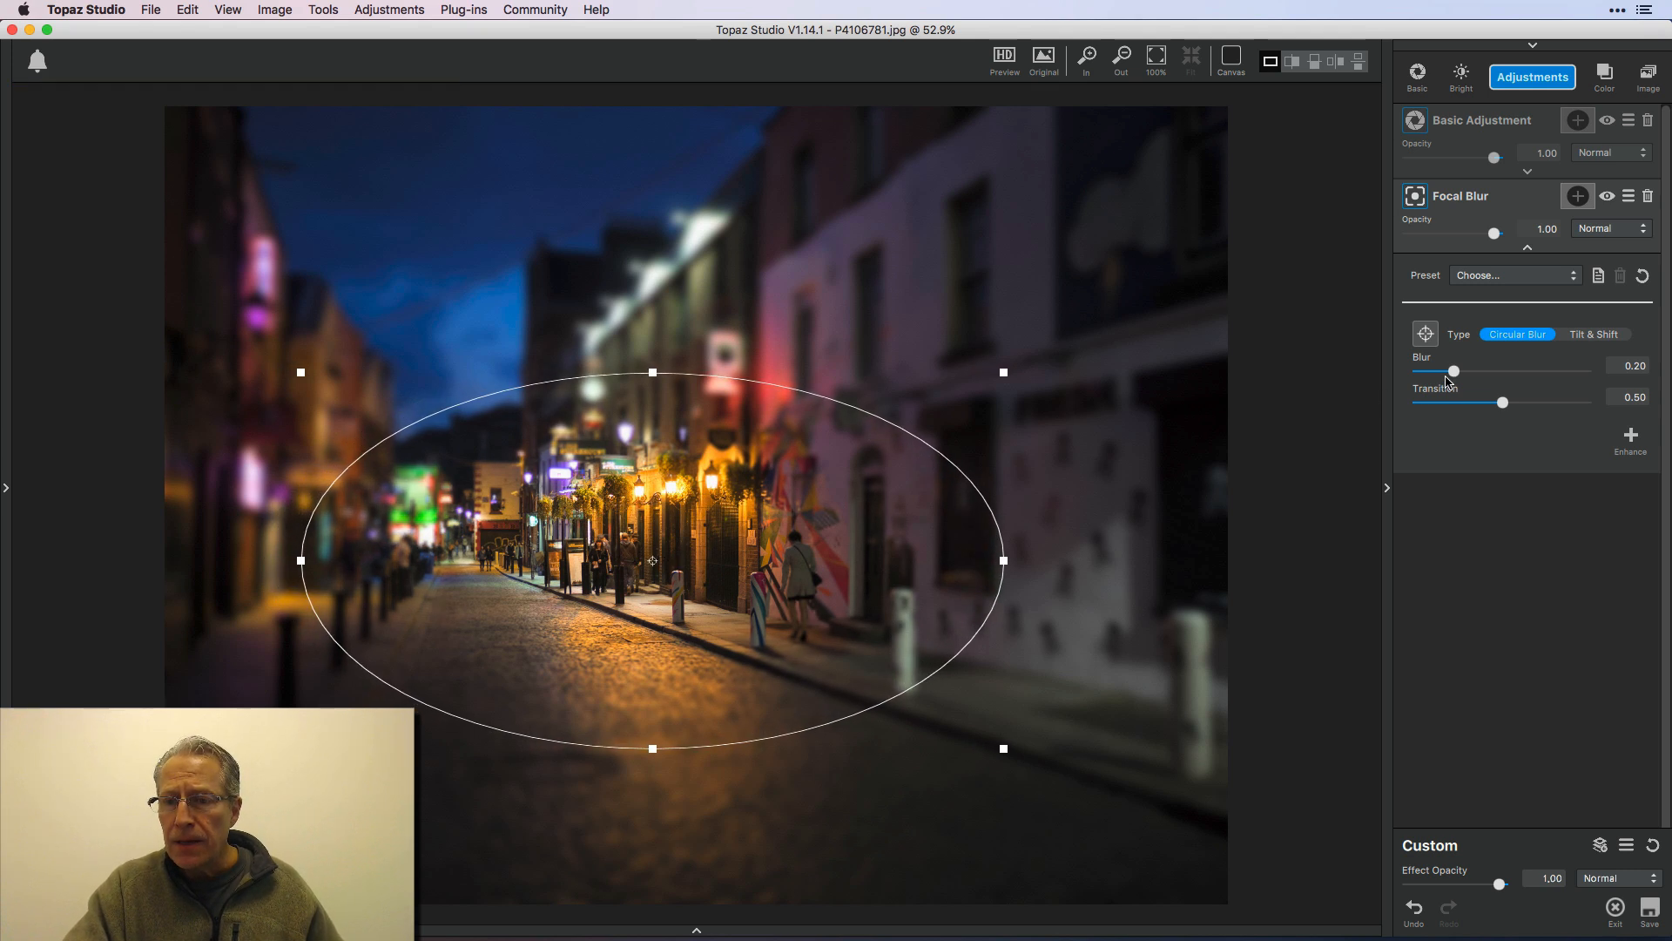
Set the circular blur to 0.25 and its transition to 0.45, and widen the focus ellipse over the street
{"action": "mouse_move", "coordinate": [1454, 371]}
{"action": "left_mouse_down"}
{"action": "mouse_move", "coordinate": [1510, 401]}
{"action": "mouse_move", "coordinate": [1570, 399]}
{"action": "mouse_move", "coordinate": [1495, 407]}
{"action": "mouse_move", "coordinate": [1462, 371]}
{"action": "left_mouse_up"}
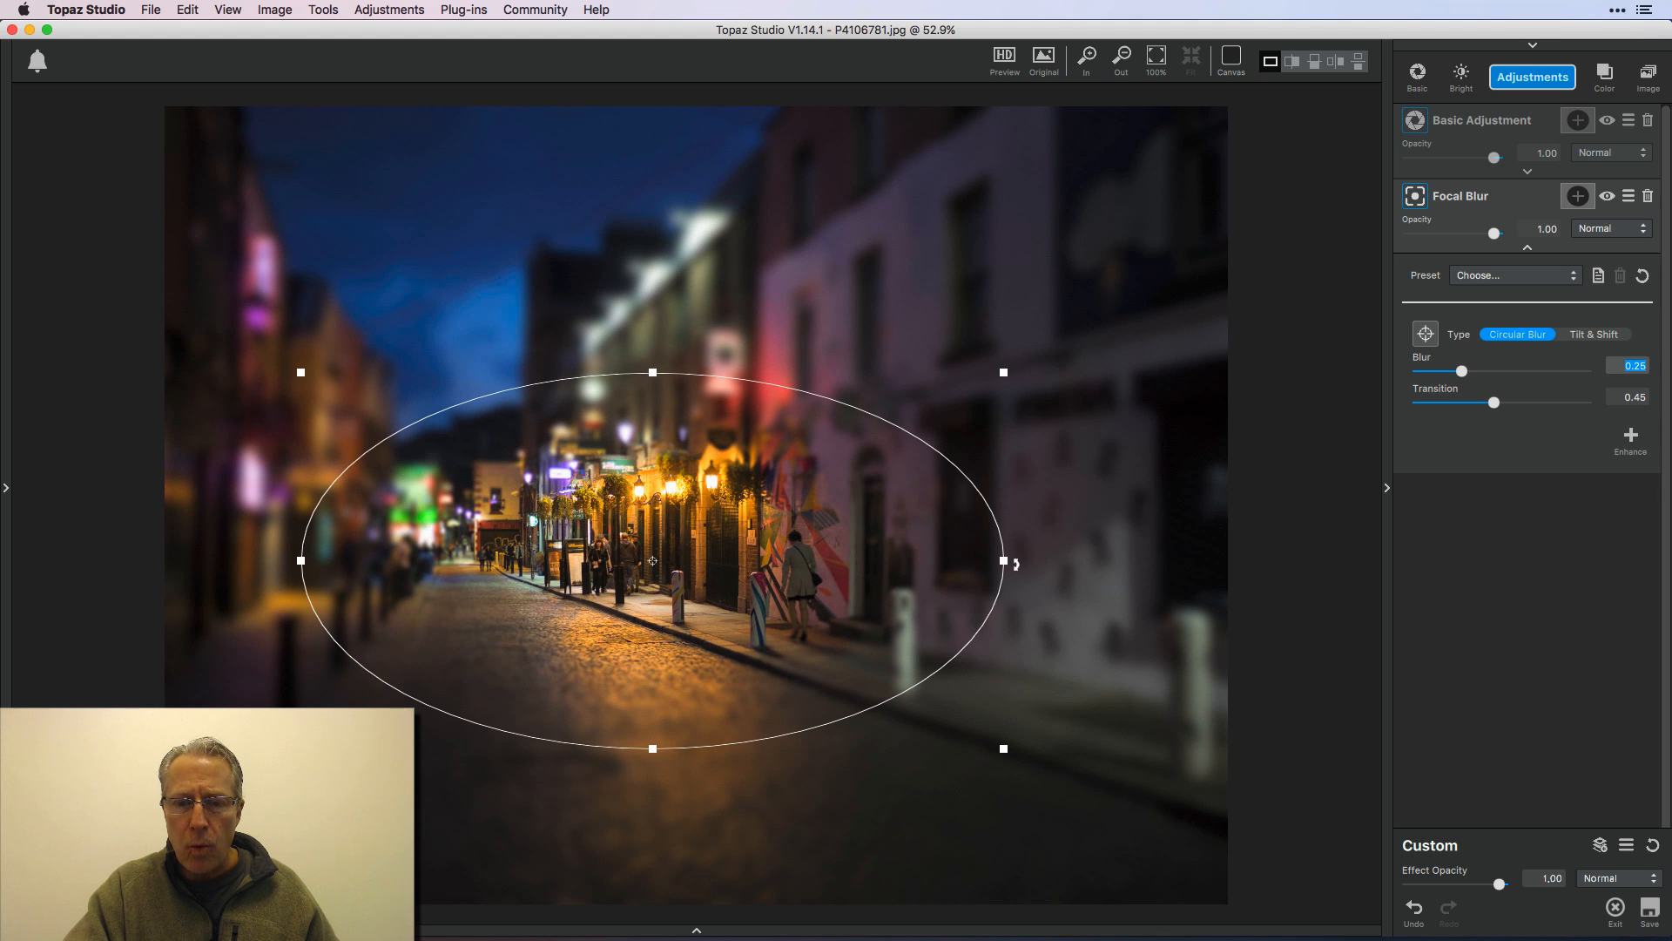
{"action": "left_click_drag", "start_coordinate": [1015, 563], "coordinate": [1102, 567]}
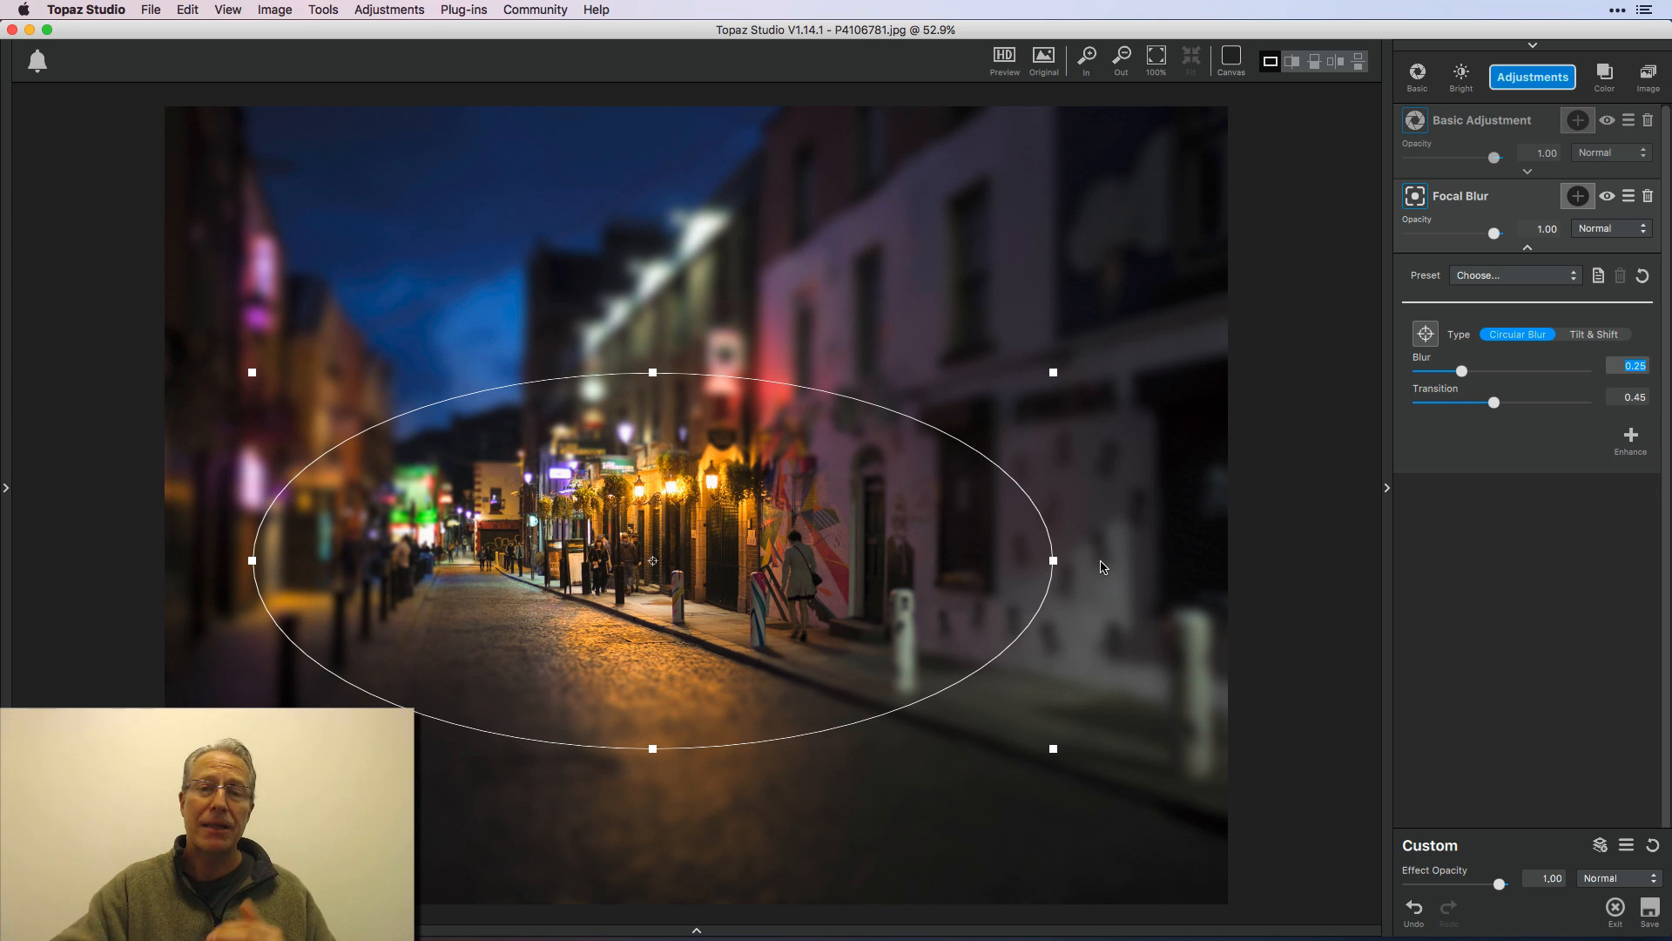
Switch the night street photo's Focal Blur to Tilt & Shift with blur 0.61, size 0.37 and position 0.46
{"action": "left_click", "coordinate": [1601, 334]}
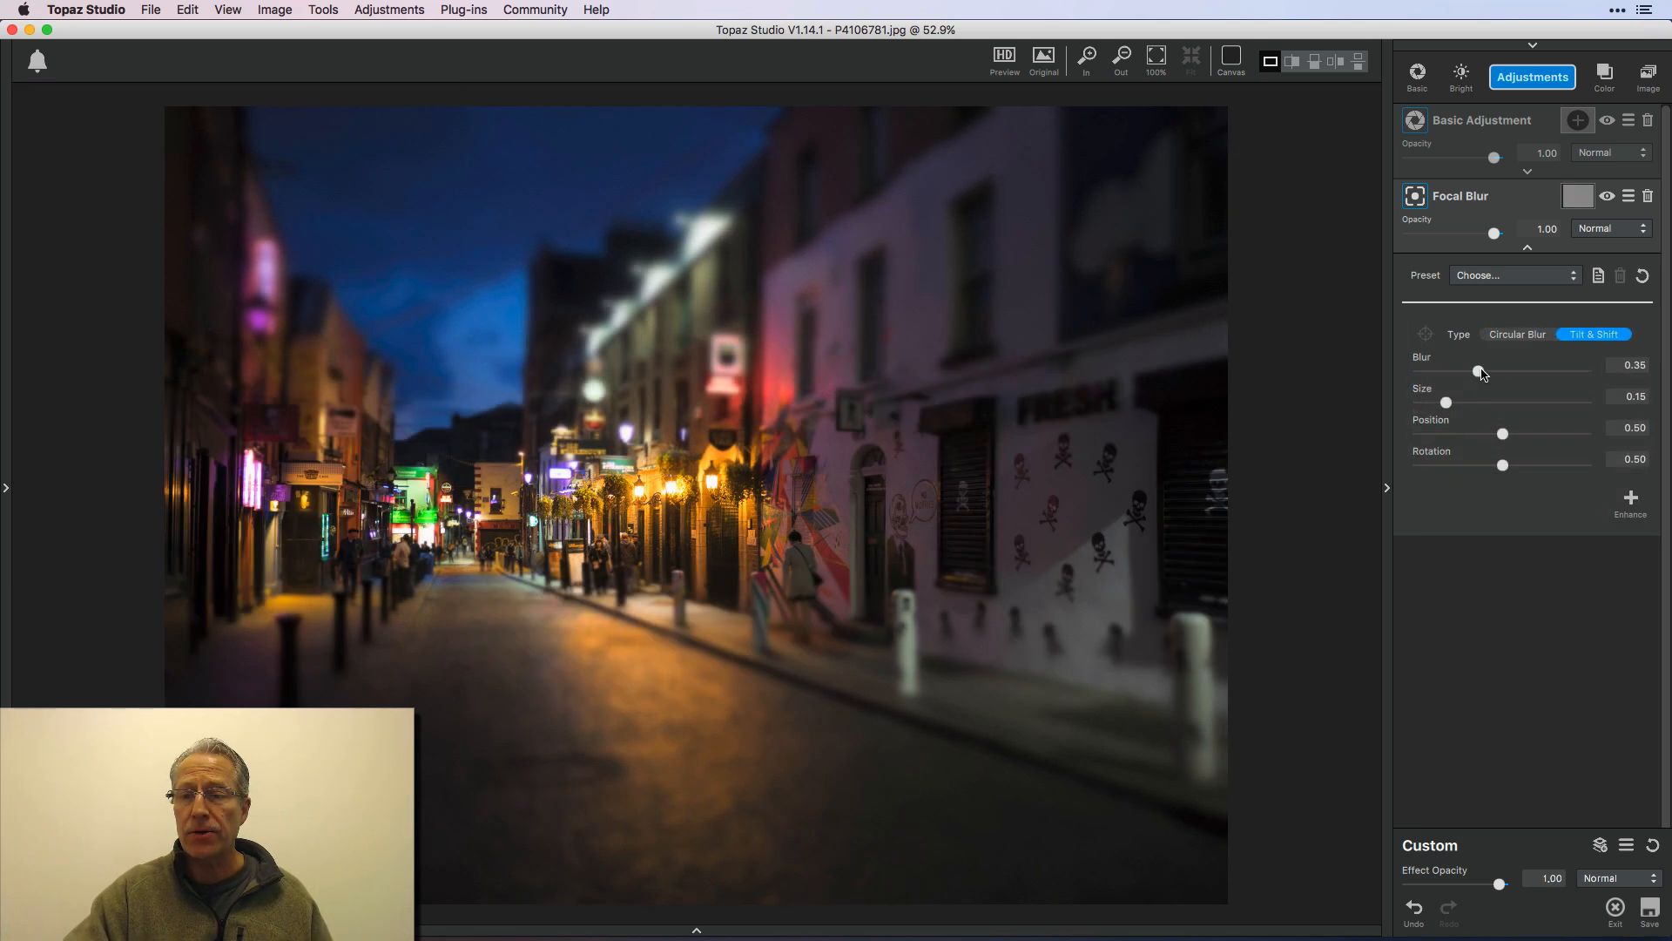
{"action": "left_click_drag", "start_coordinate": [1478, 372], "coordinate": [1522, 374]}
{"action": "left_click", "coordinate": [1469, 402]}
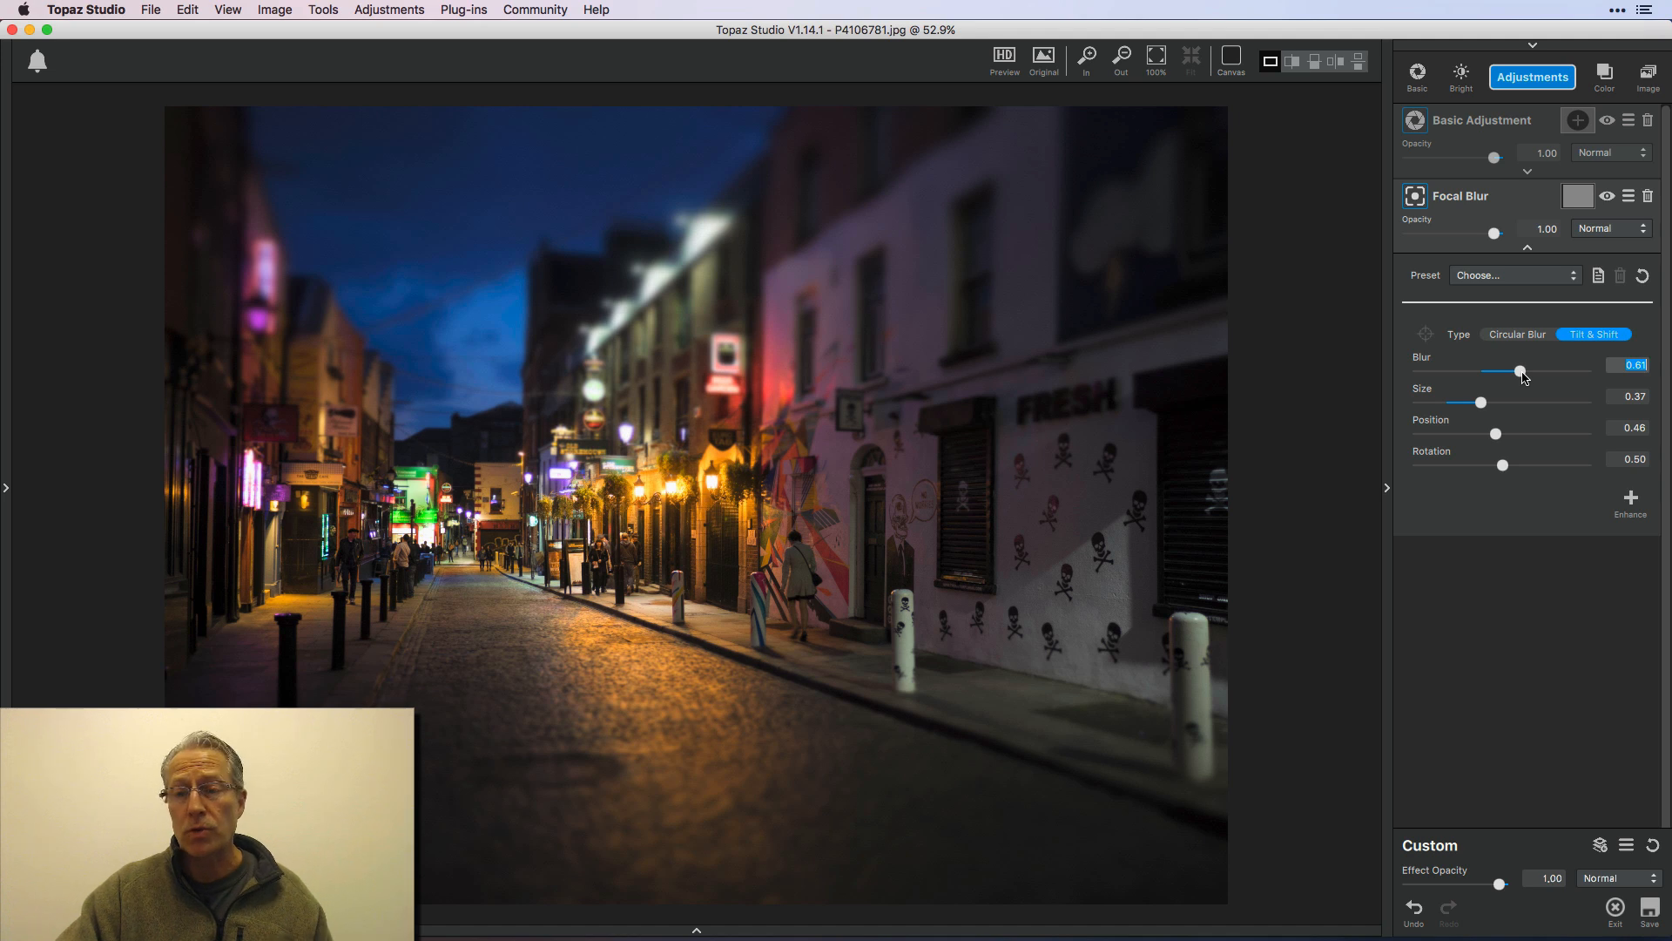
Switch to the city photo Munich-city-view-3.jpg and add a Focal Blur adjustment to it
{"action": "left_click", "coordinate": [695, 932]}
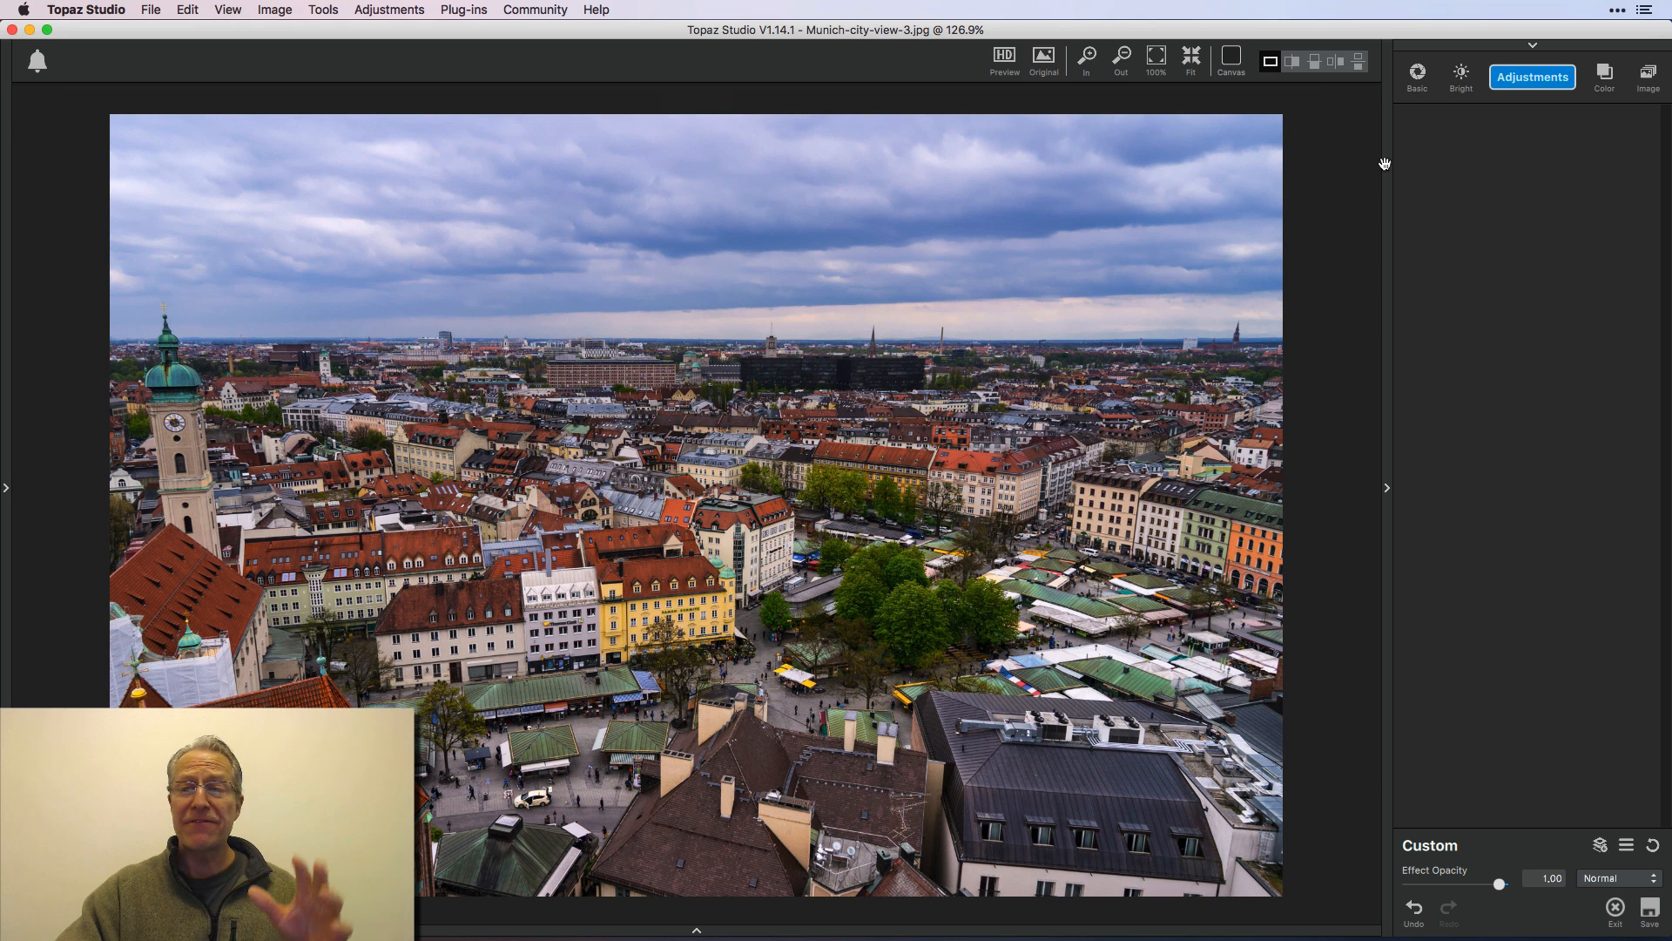
{"action": "left_click", "coordinate": [1526, 83]}
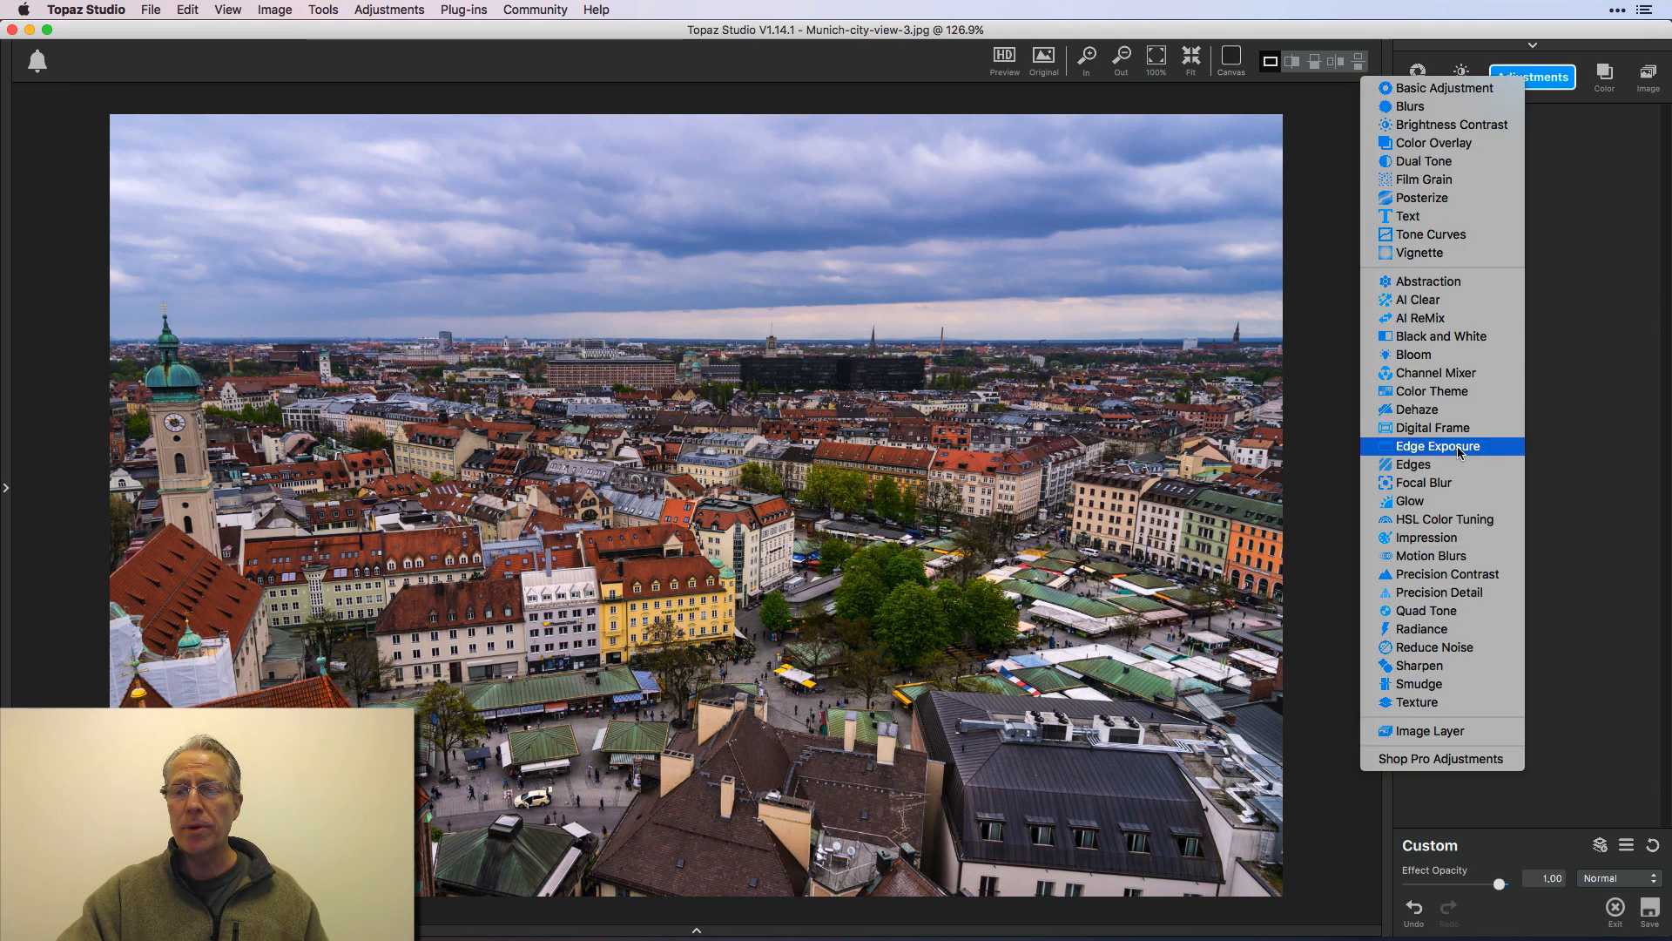
{"action": "left_click", "coordinate": [1449, 484]}
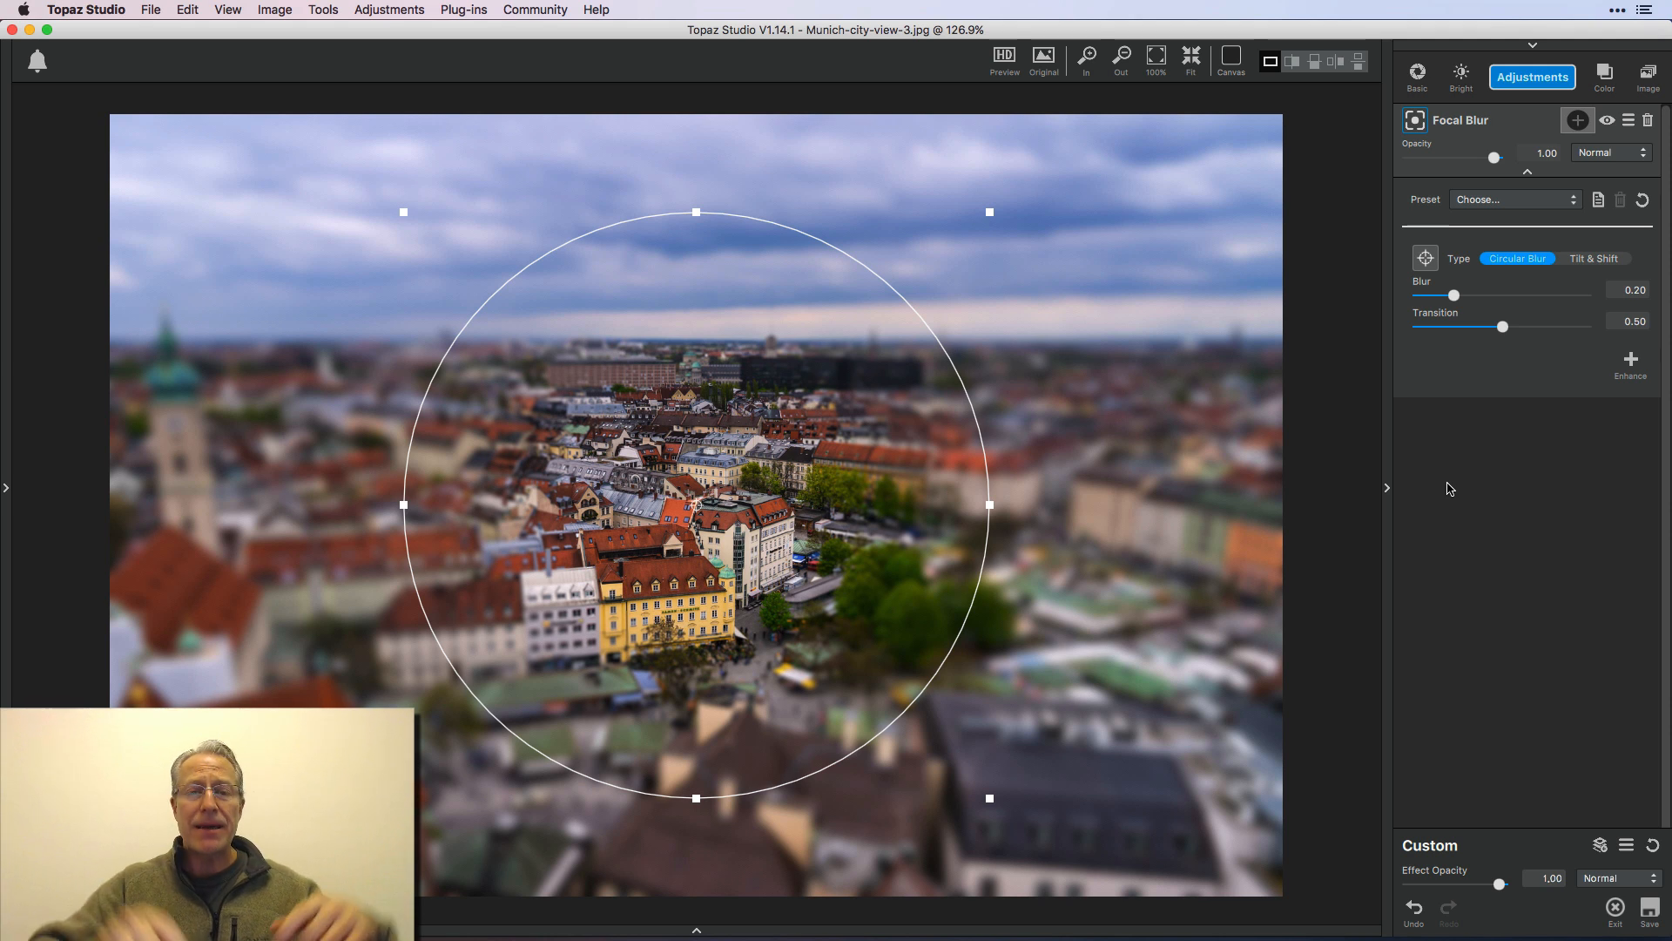
Change the Focal Blur type to Tilt & Shift with size 0.32 and position 0.37 to focus on the market square
{"action": "left_click", "coordinate": [1601, 261]}
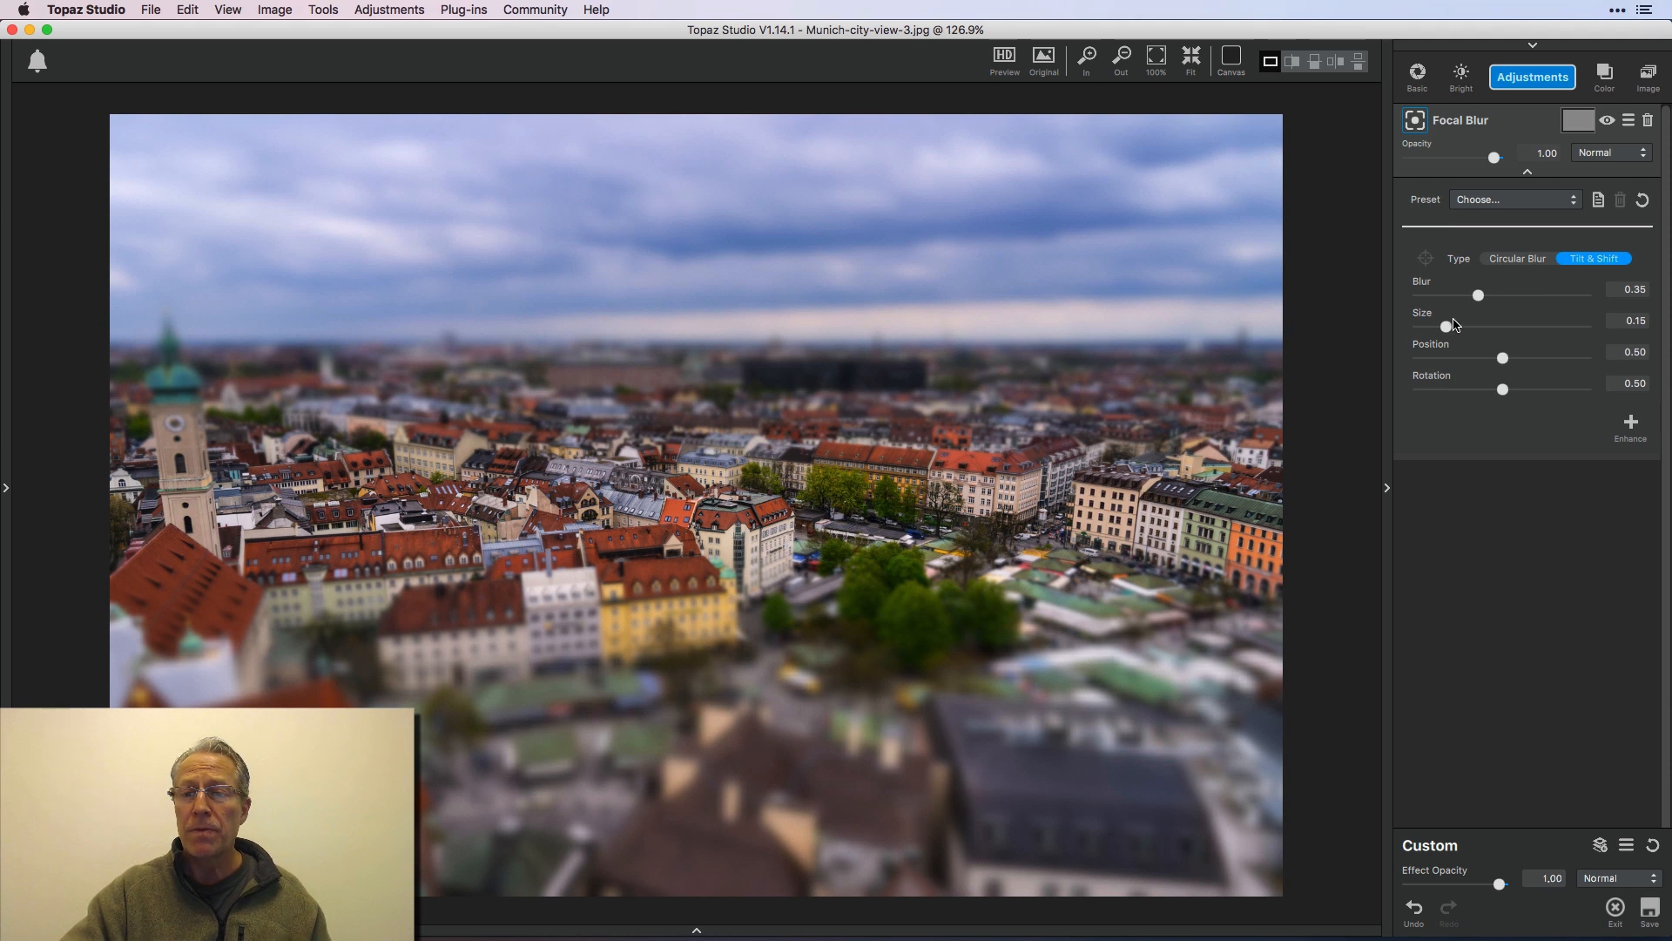
{"action": "left_click_drag", "start_coordinate": [1447, 329], "coordinate": [1459, 332]}
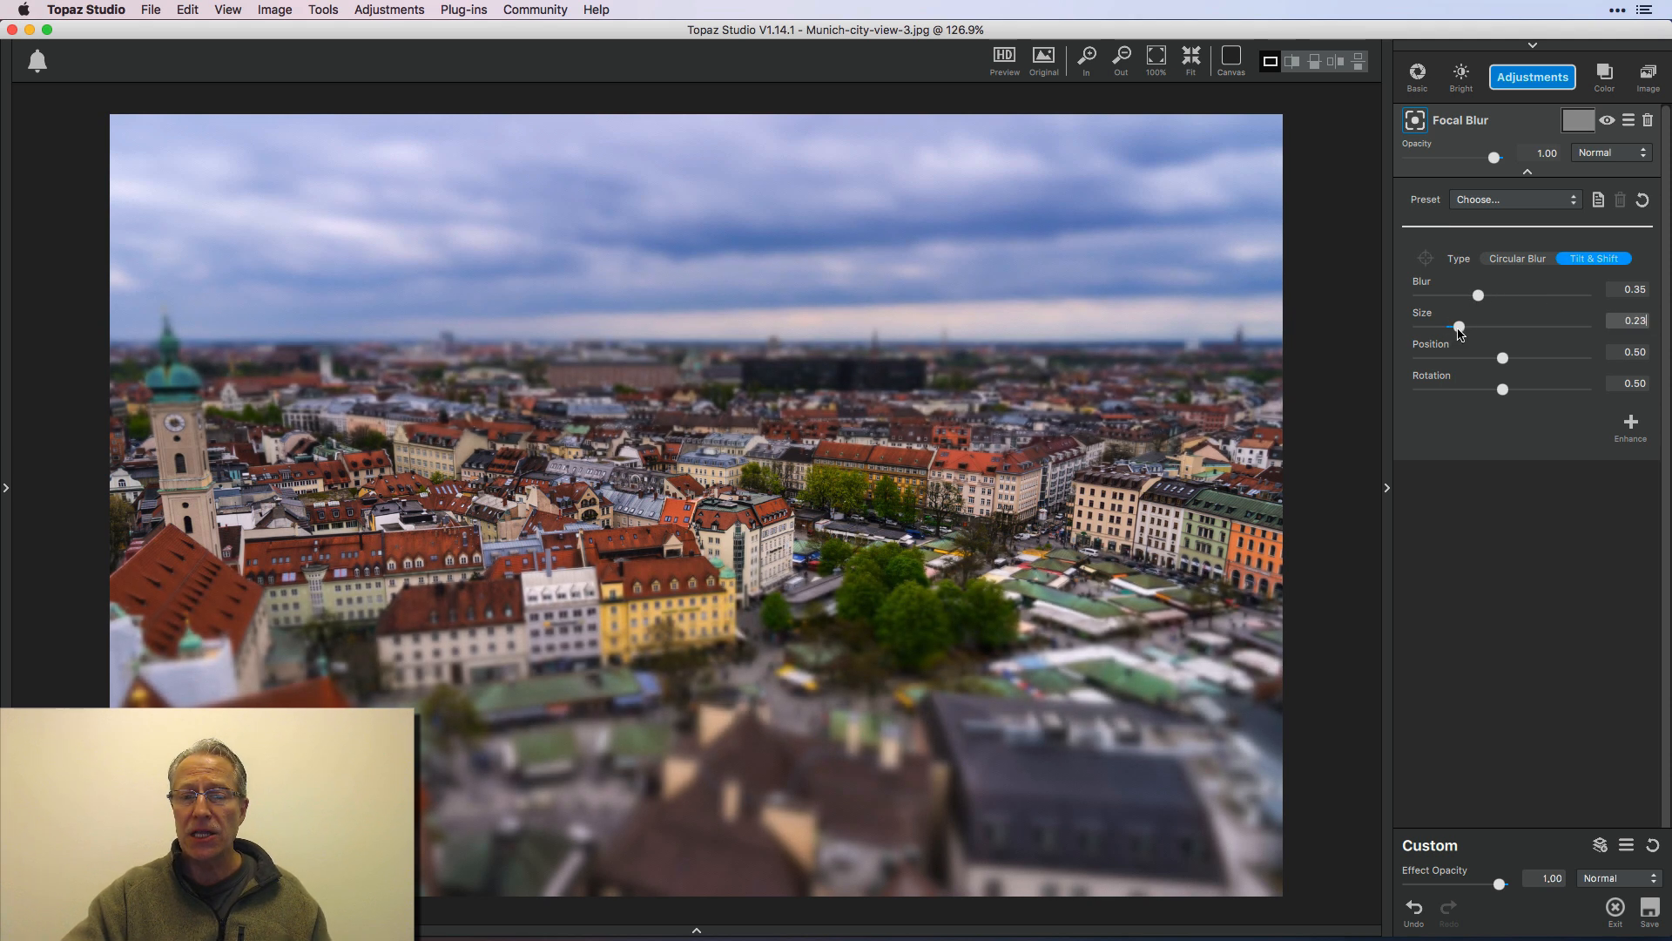
{"action": "left_click", "coordinate": [1503, 359]}
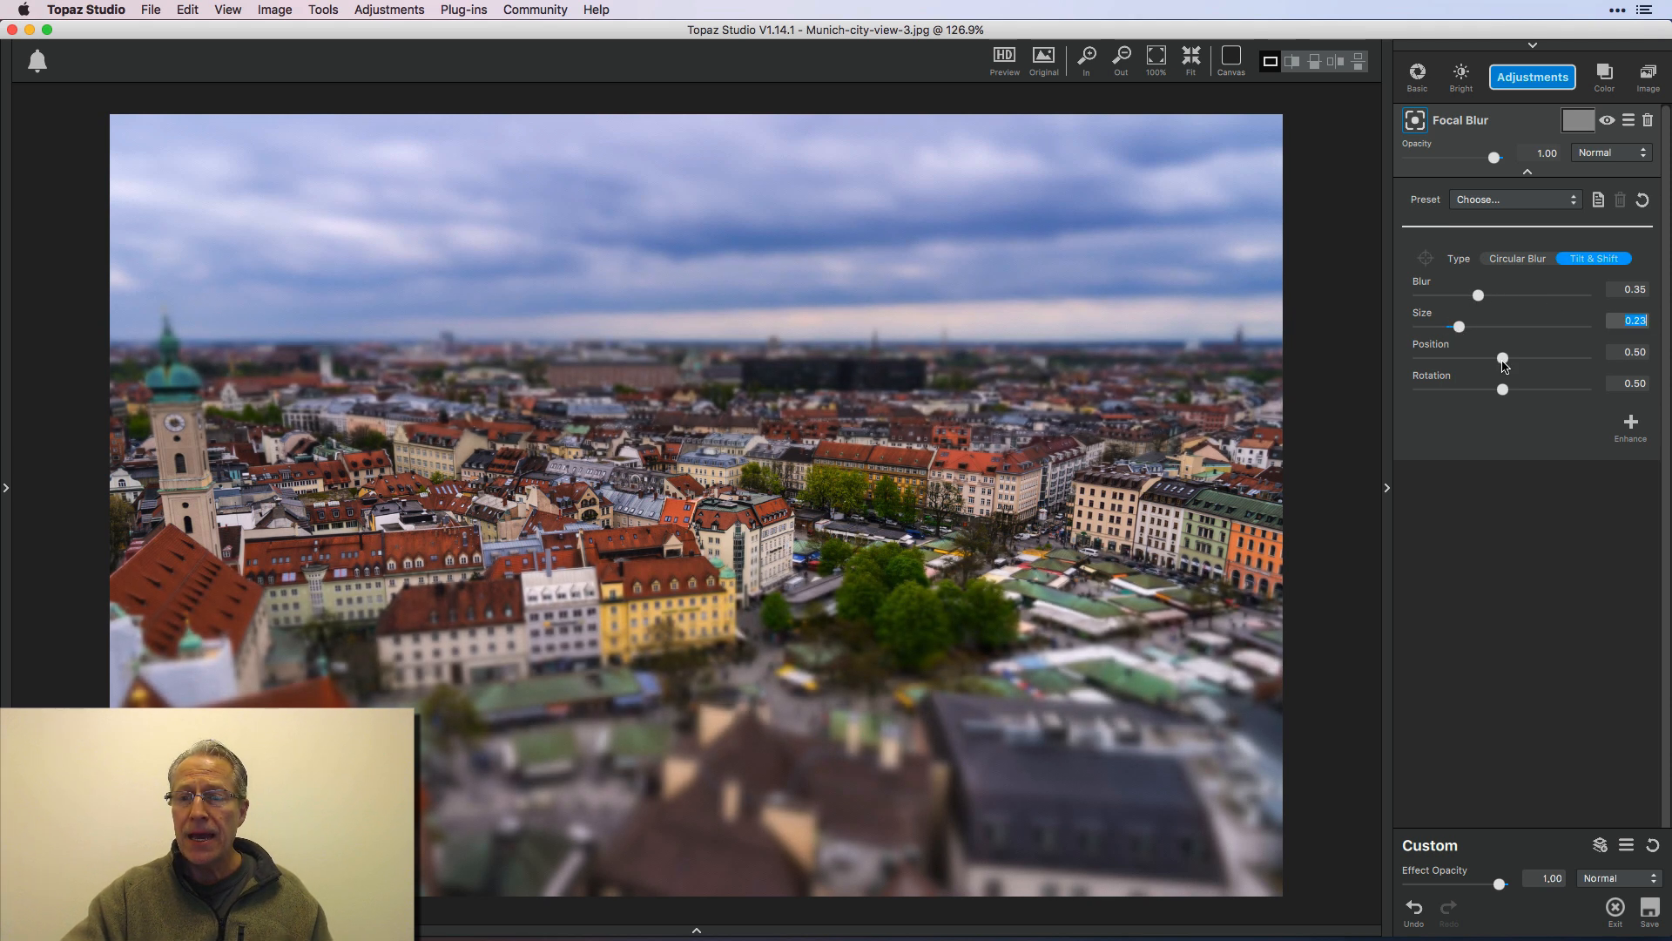
{"action": "left_click_drag", "start_coordinate": [1503, 359], "coordinate": [1480, 358]}
{"action": "left_click", "coordinate": [1461, 328]}
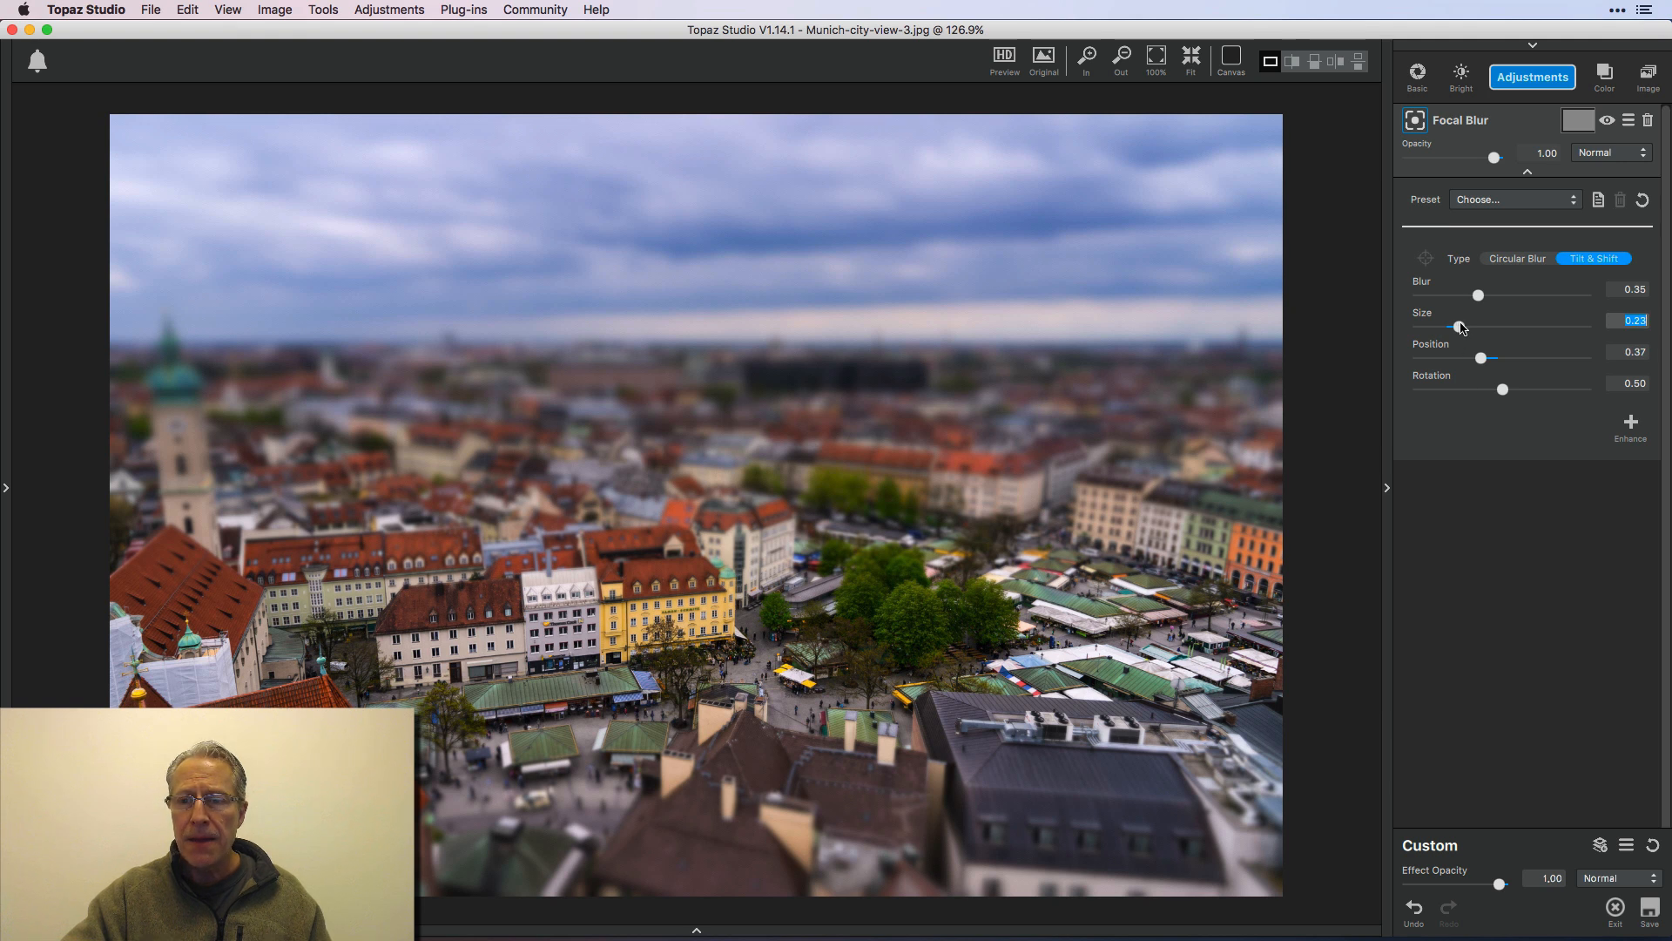
{"action": "left_click_drag", "start_coordinate": [1471, 327], "coordinate": [1475, 328]}
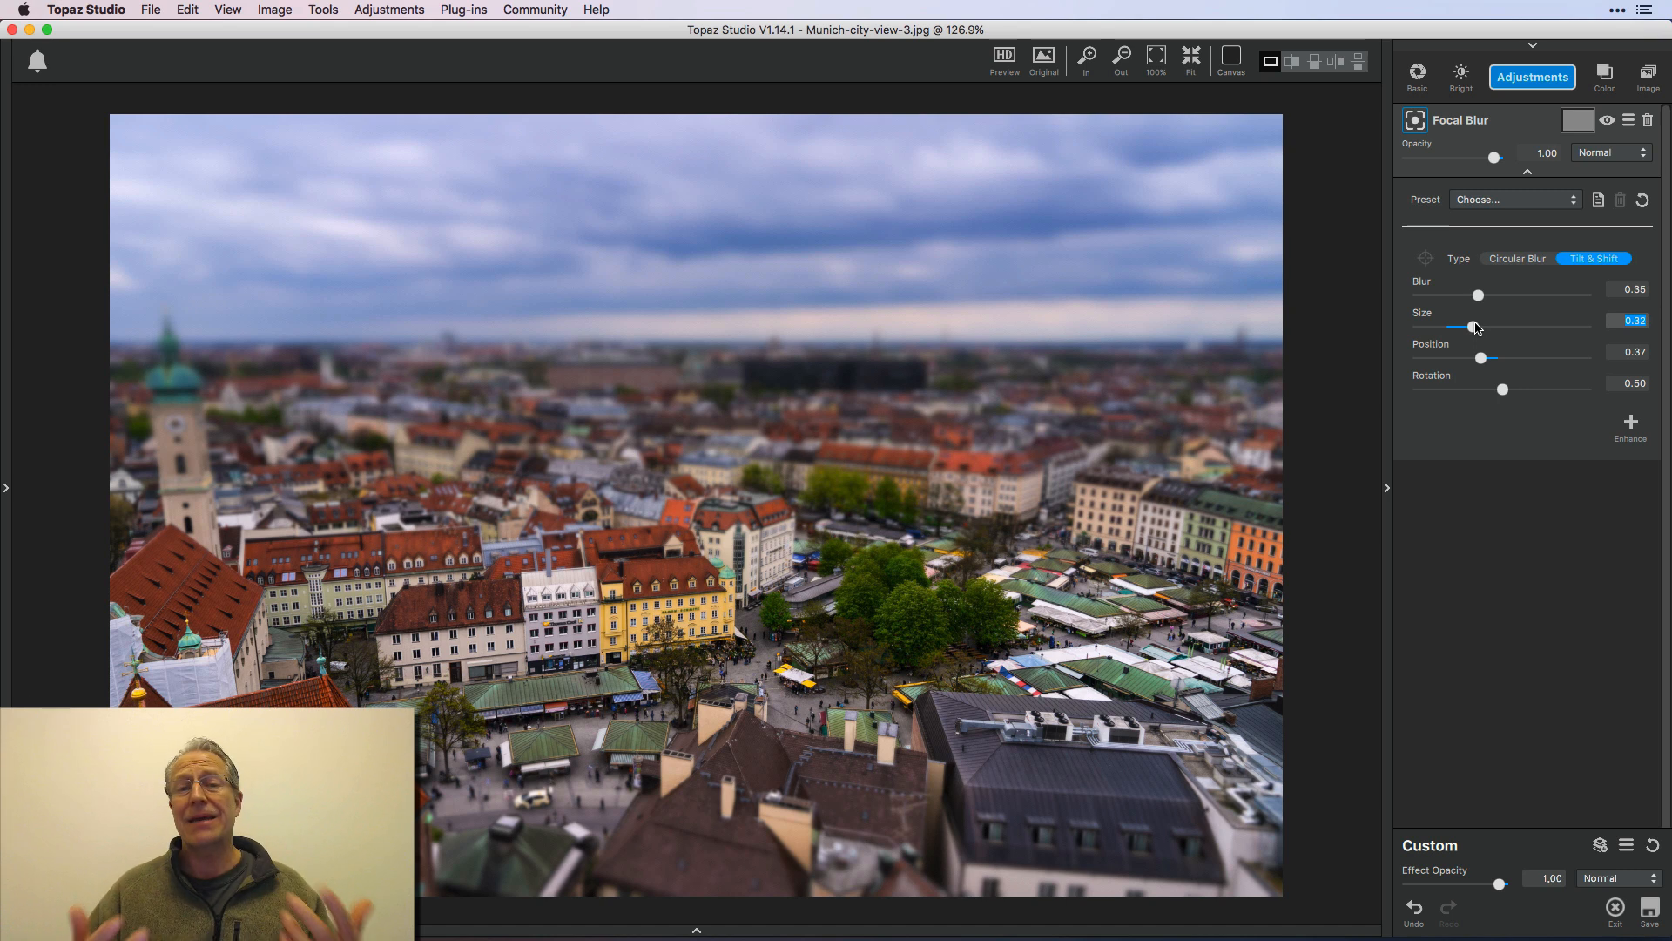
Compare the Munich photo with the Focal Blur adjustment disabled and enabled
{"action": "left_click", "coordinate": [1609, 122]}
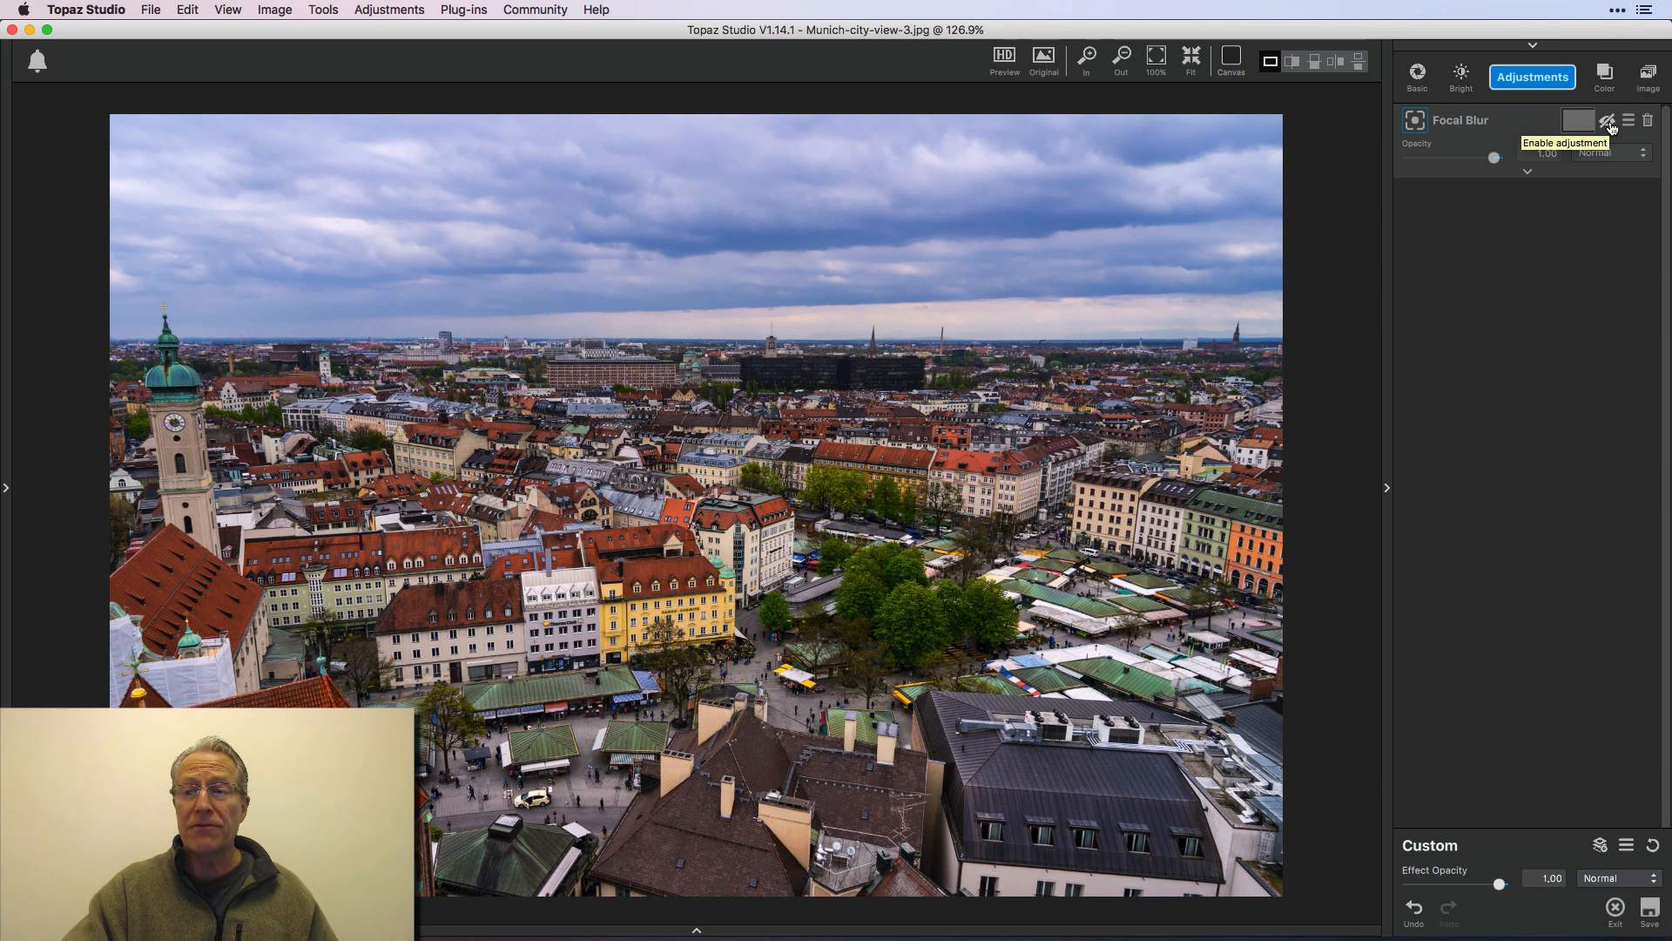
{"action": "left_click", "coordinate": [1608, 121]}
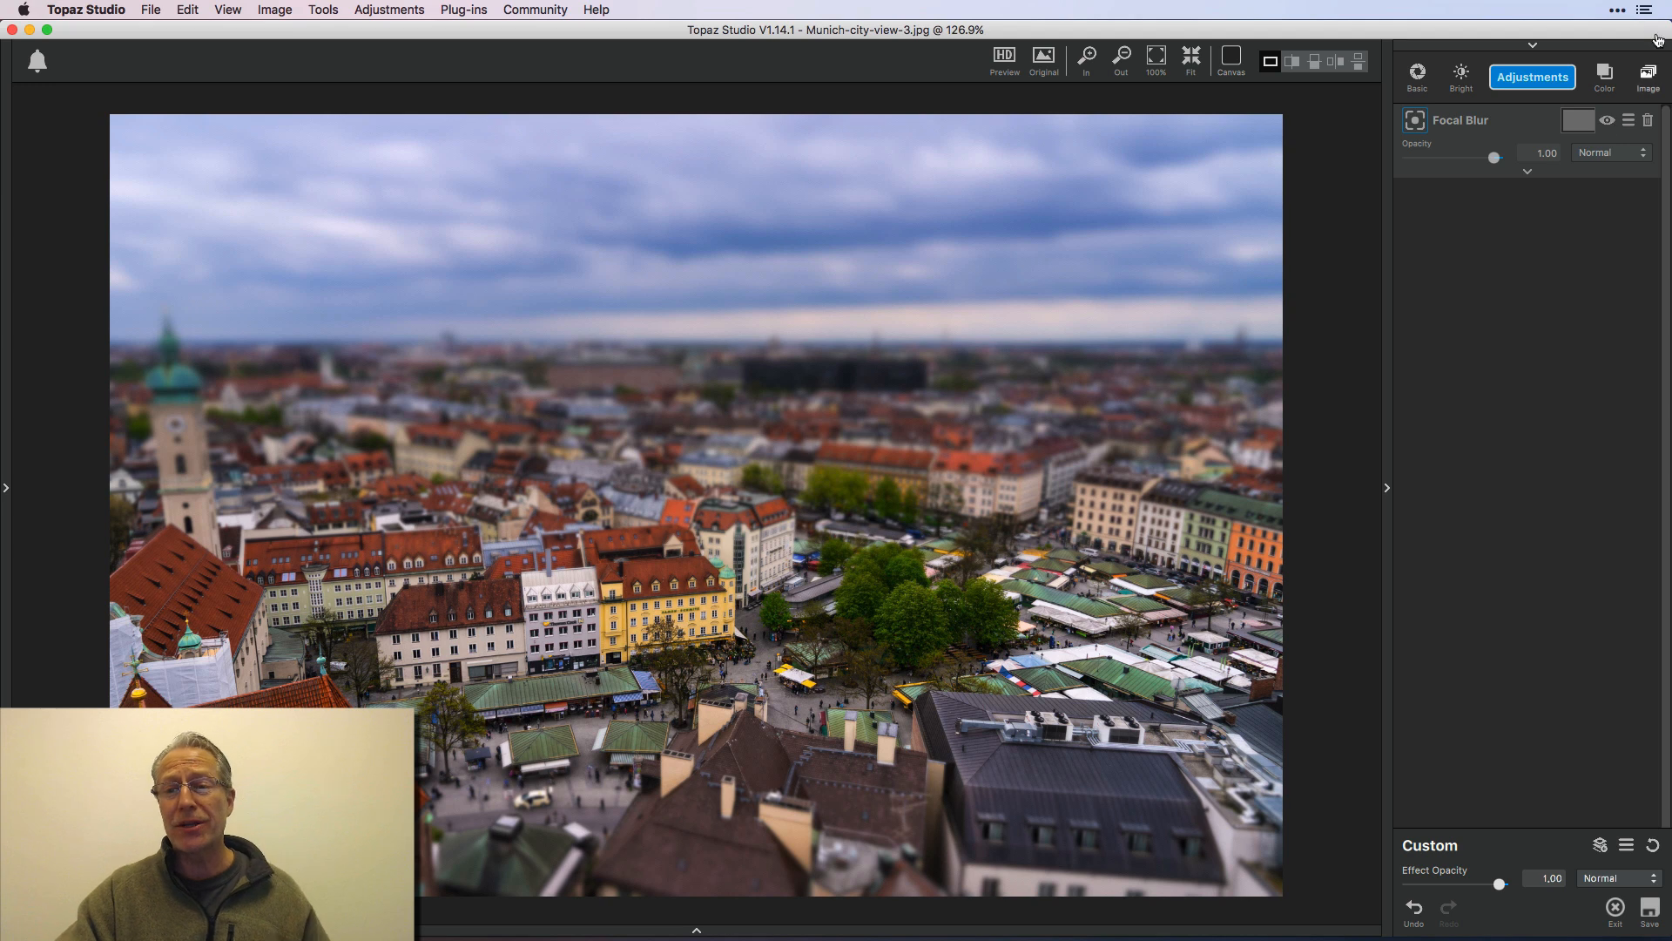
{"action": "left_click", "coordinate": [1542, 81]}
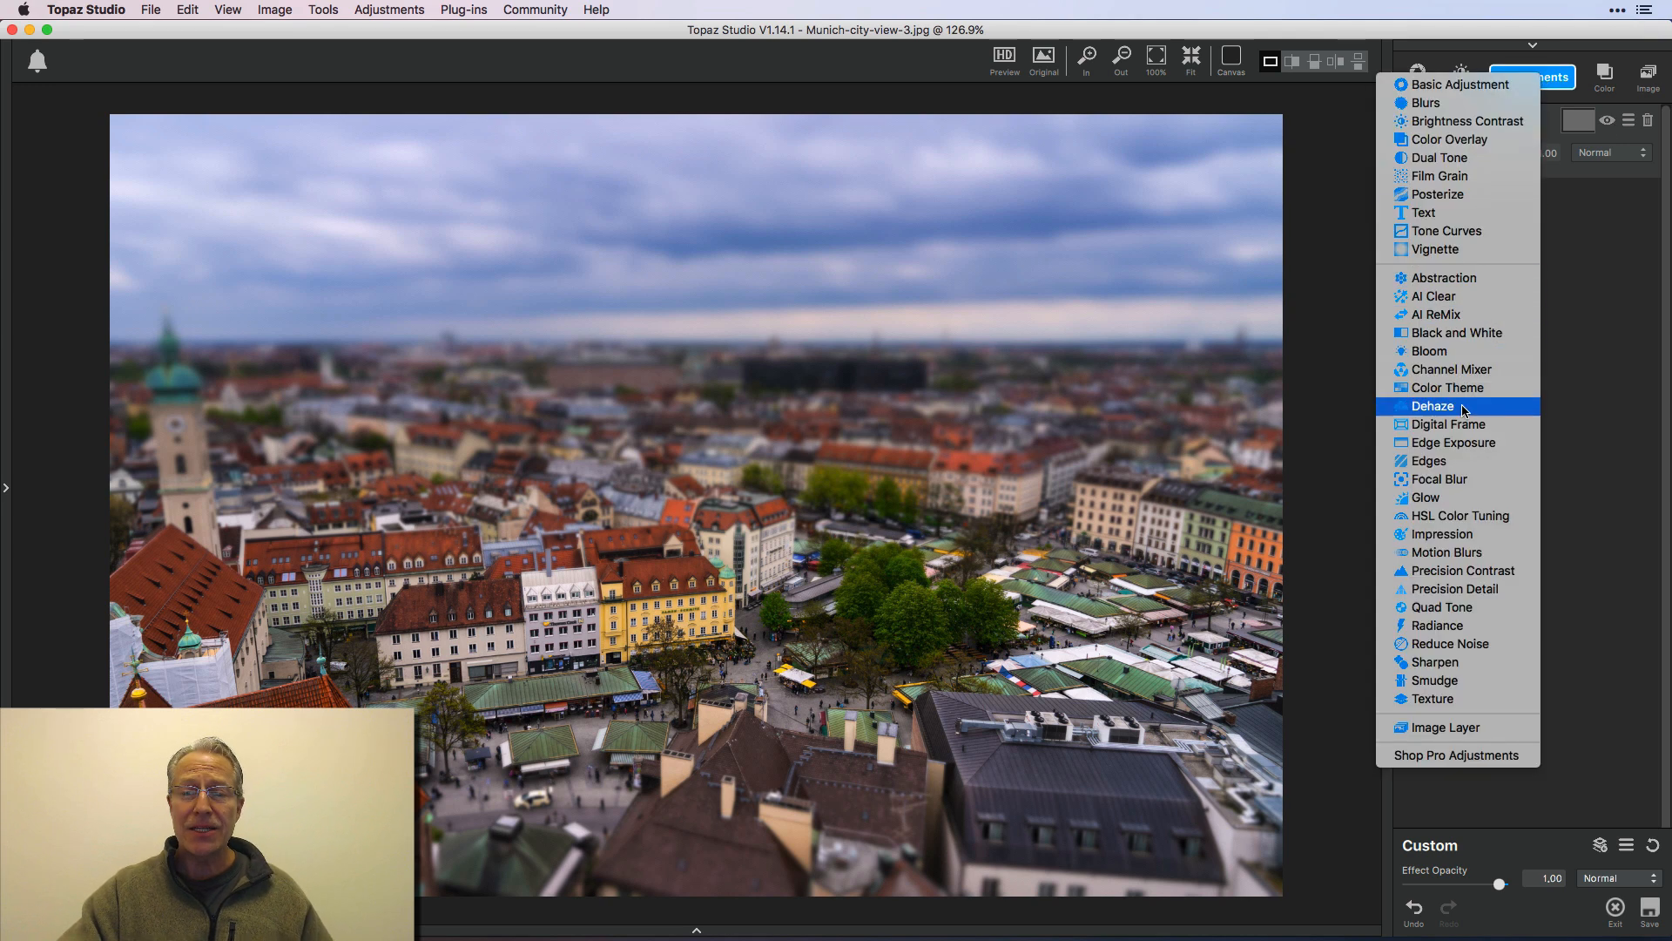
{"action": "left_click", "coordinate": [1607, 328]}
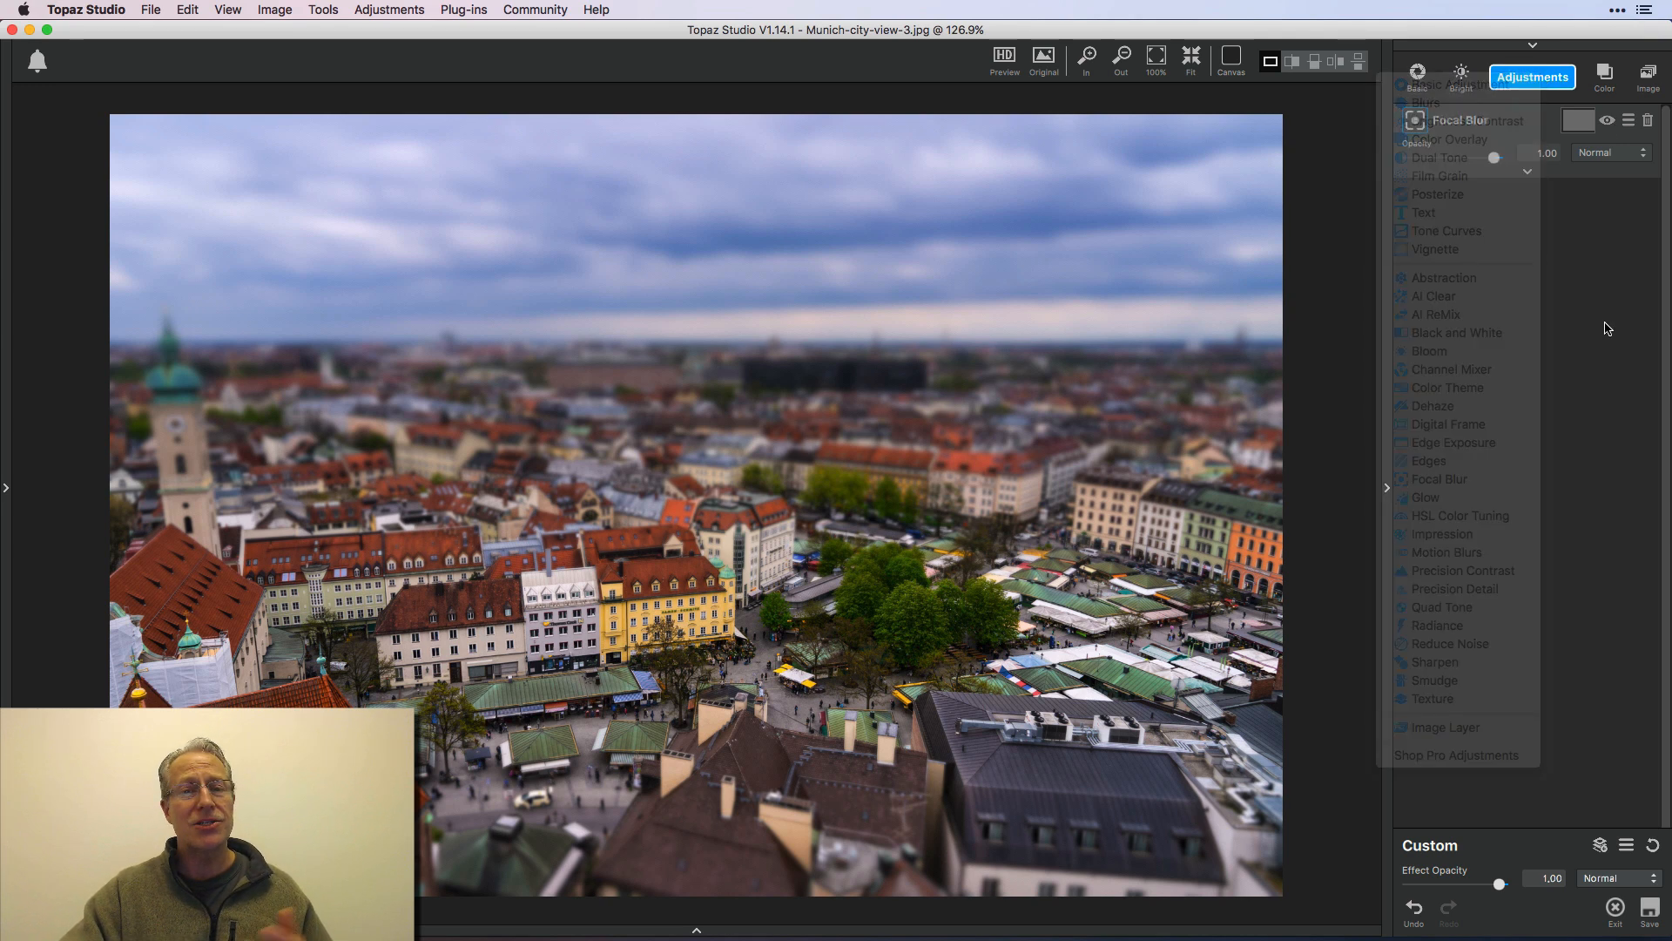